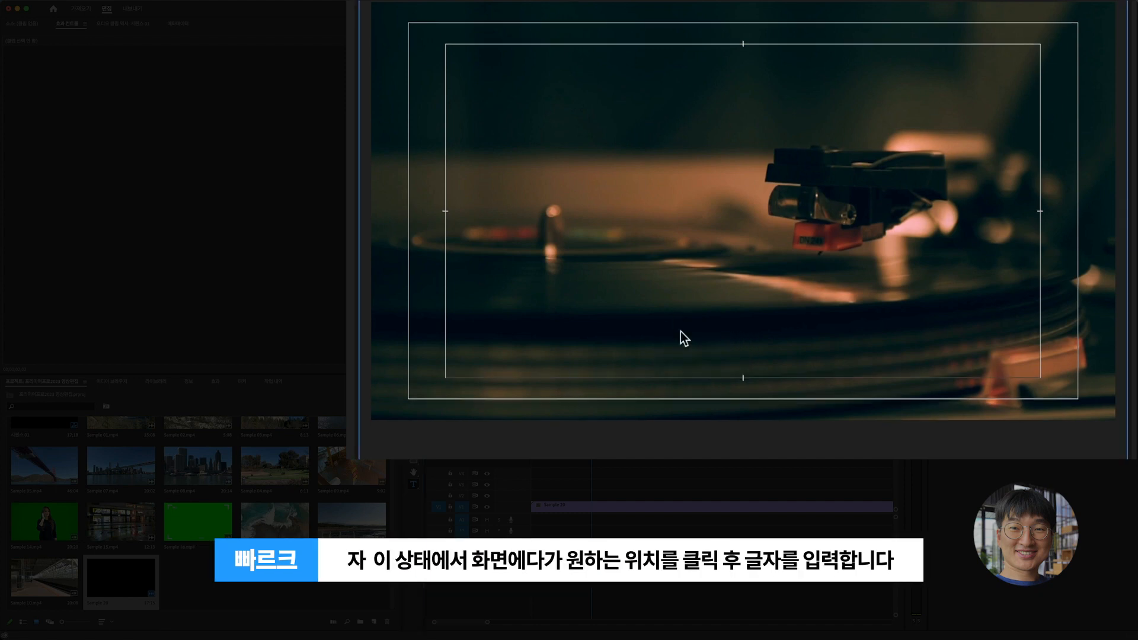
Add the title "음악이 흐르는 공간" in the lower part of the frame, in Noto Sans CJK KR at a slightly reduced size
left_click(681, 333)
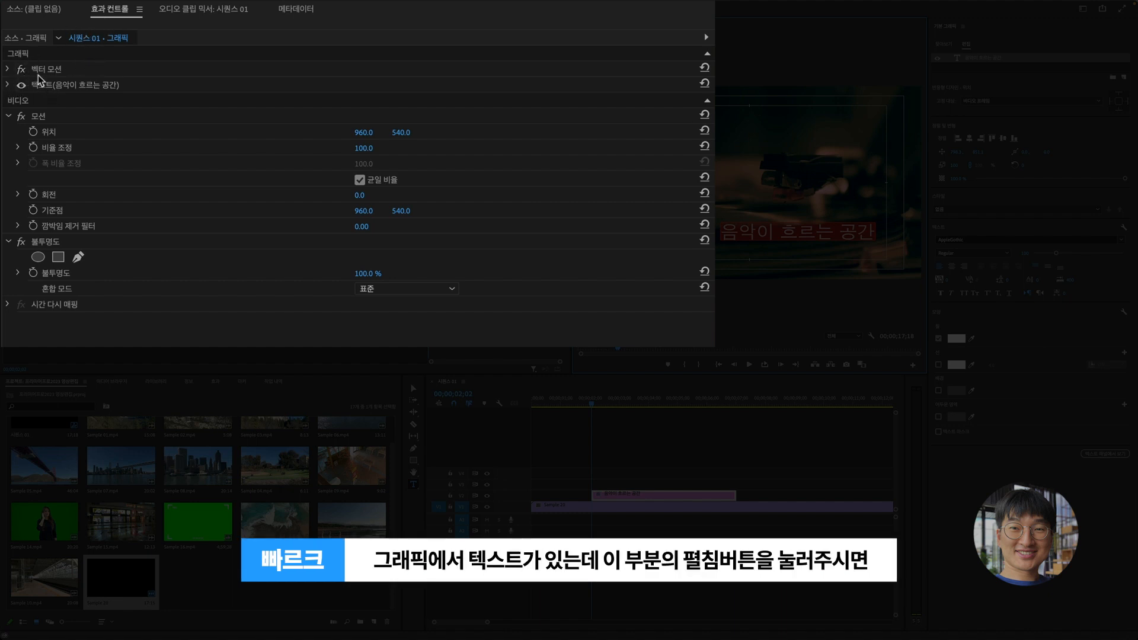
left_click(9, 86)
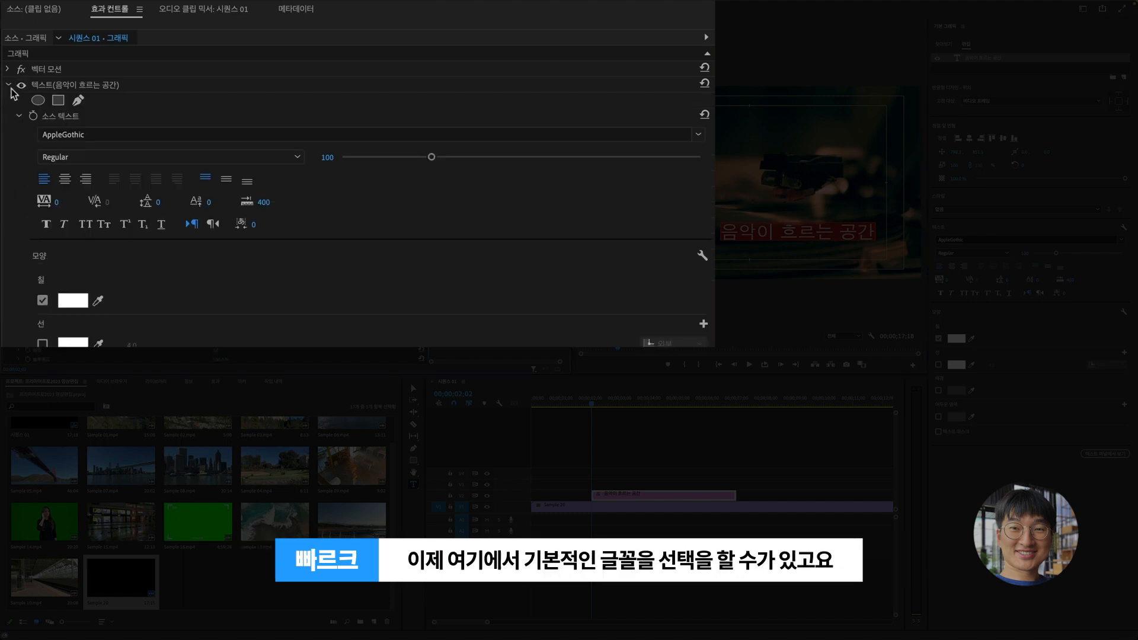
left_click(700, 136)
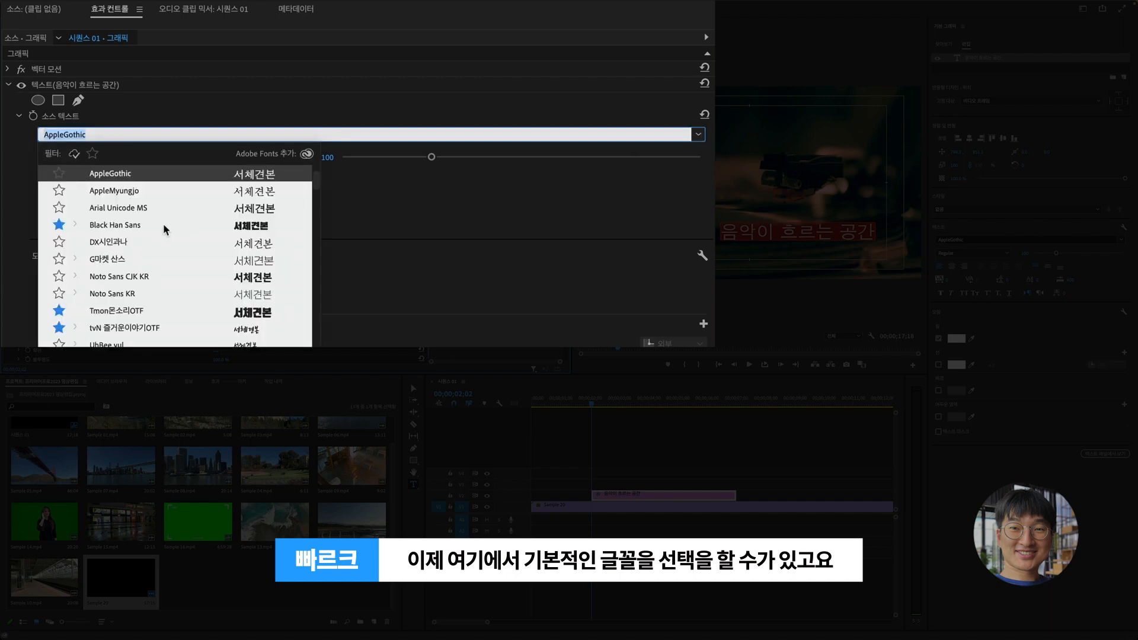
left_click(130, 276)
mouse_move(432, 157)
left_mouse_down()
mouse_move(402, 160)
mouse_move(422, 158)
left_mouse_up()
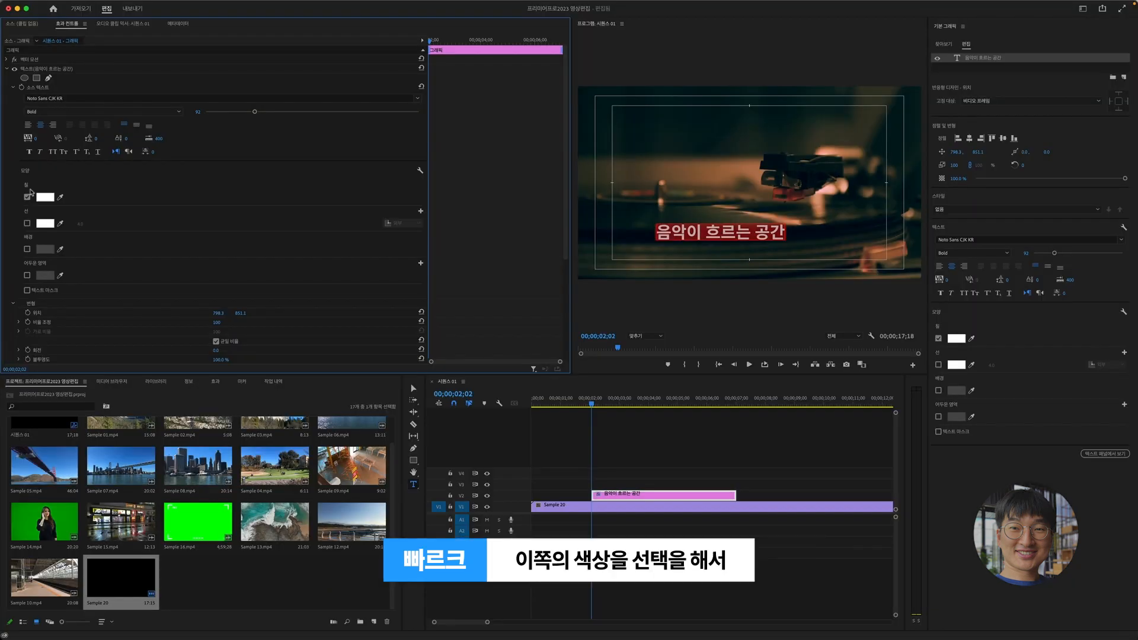
Set the title text's fill colour to blue-violet and move the title down to the lower centre of the frame
left_click(45, 197)
left_click_drag(573, 337, 571, 385)
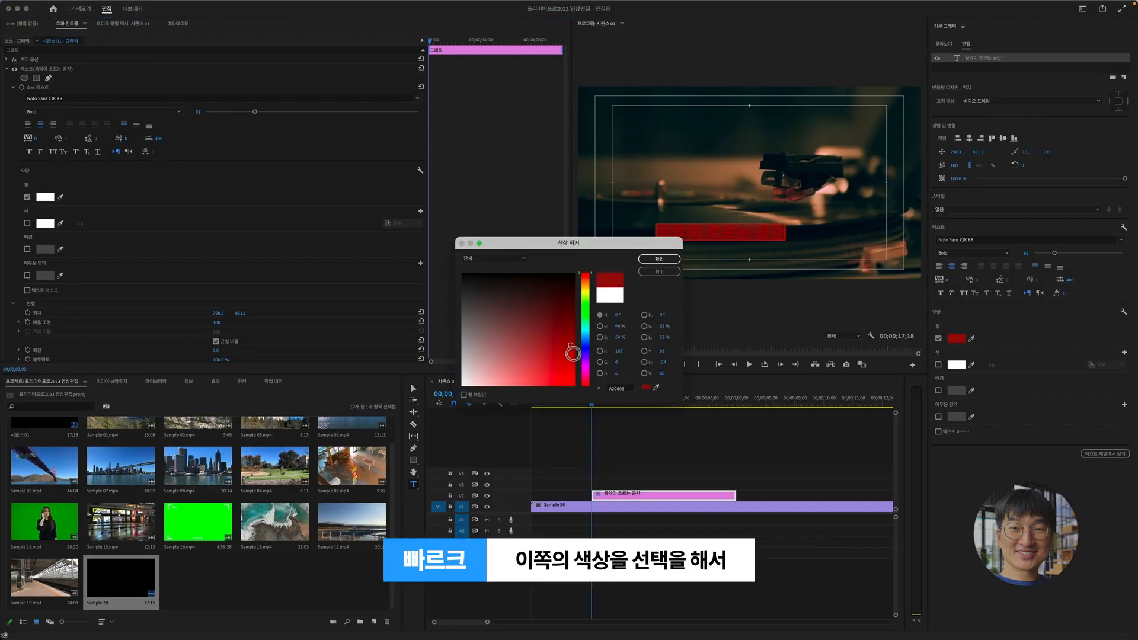
left_click(587, 367)
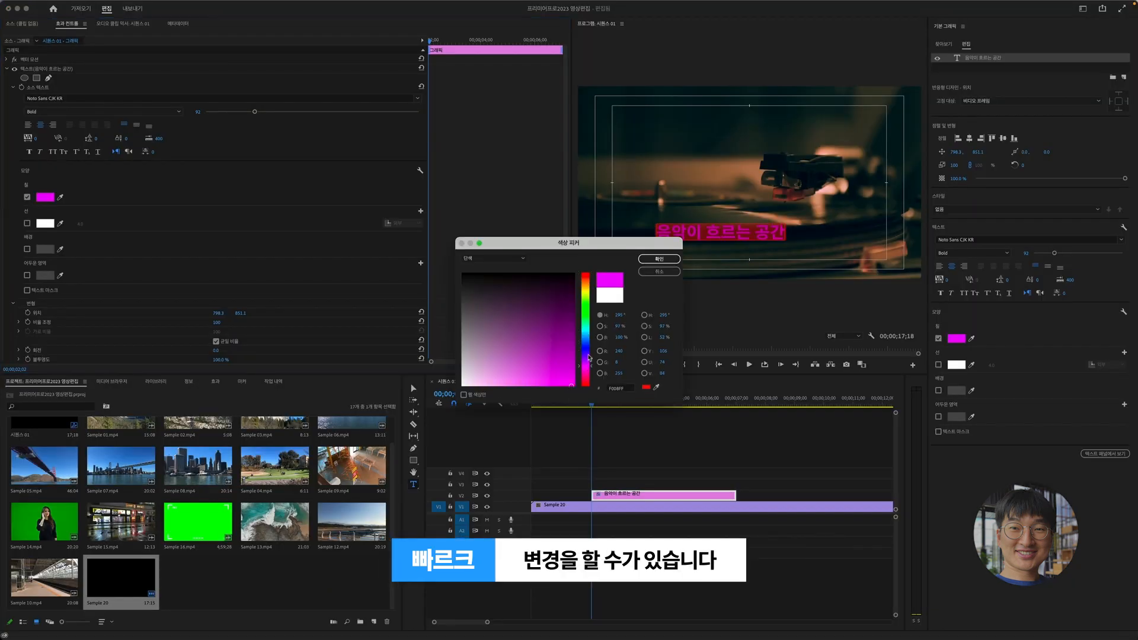
left_click_drag(589, 358, 590, 352)
left_click(659, 259)
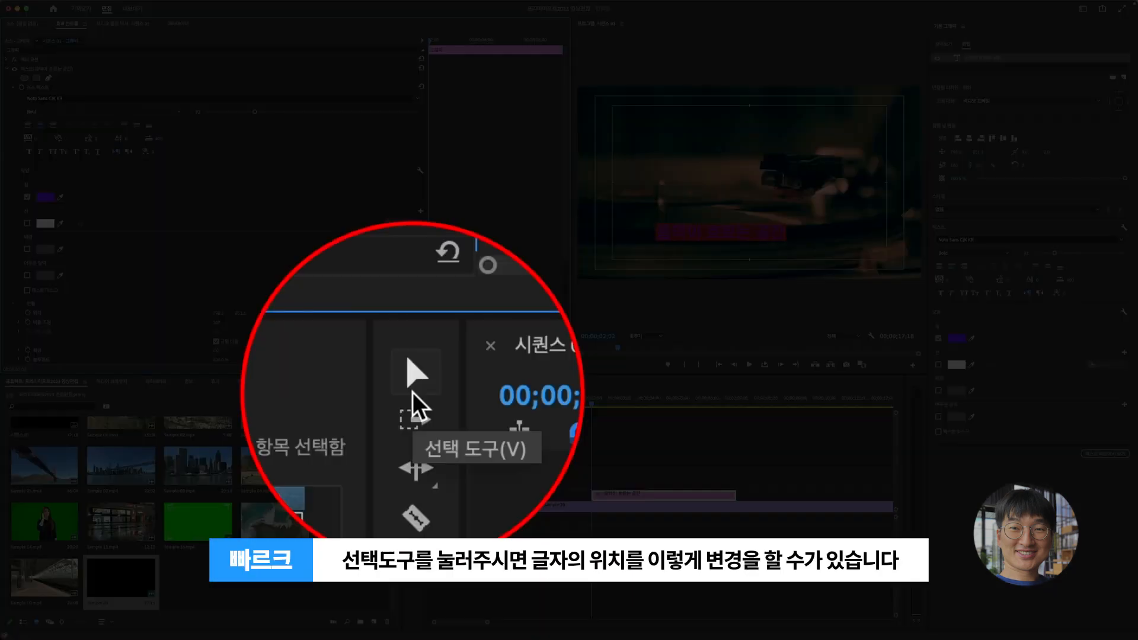
left_click(413, 388)
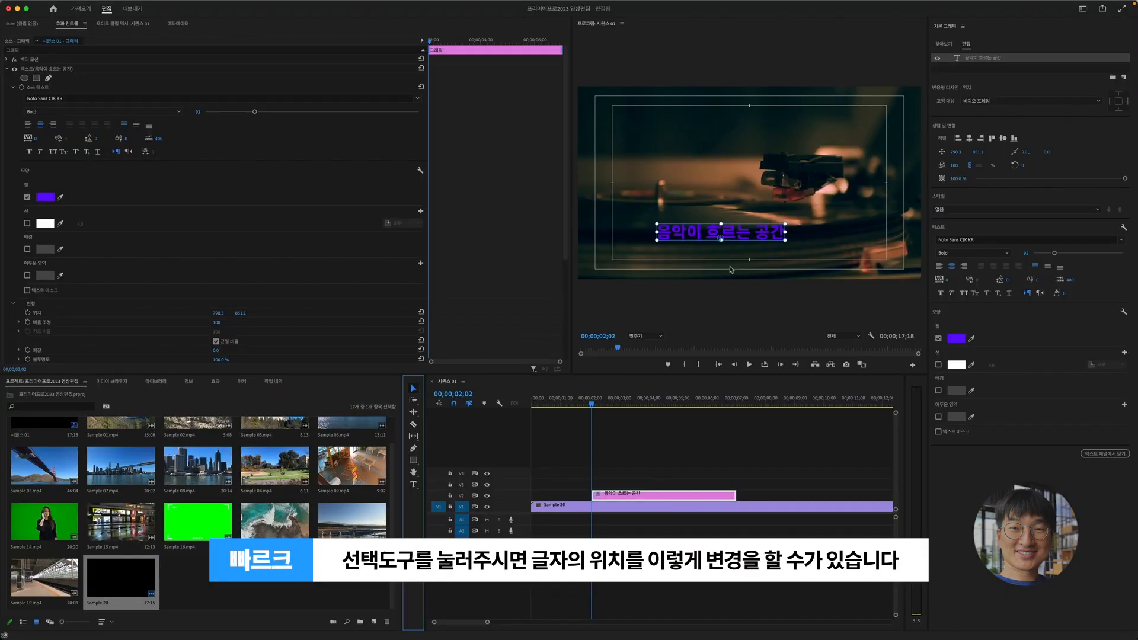
left_click_drag(737, 235, 765, 254)
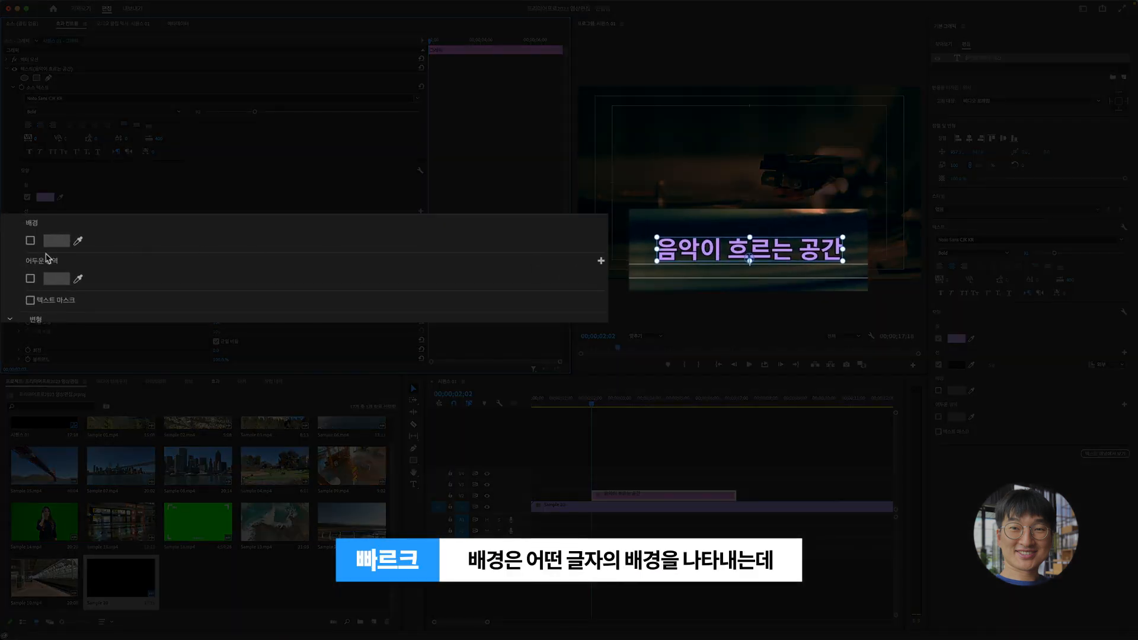
Enable a black background behind the title text and set the background opacity to 100%
left_click(31, 241)
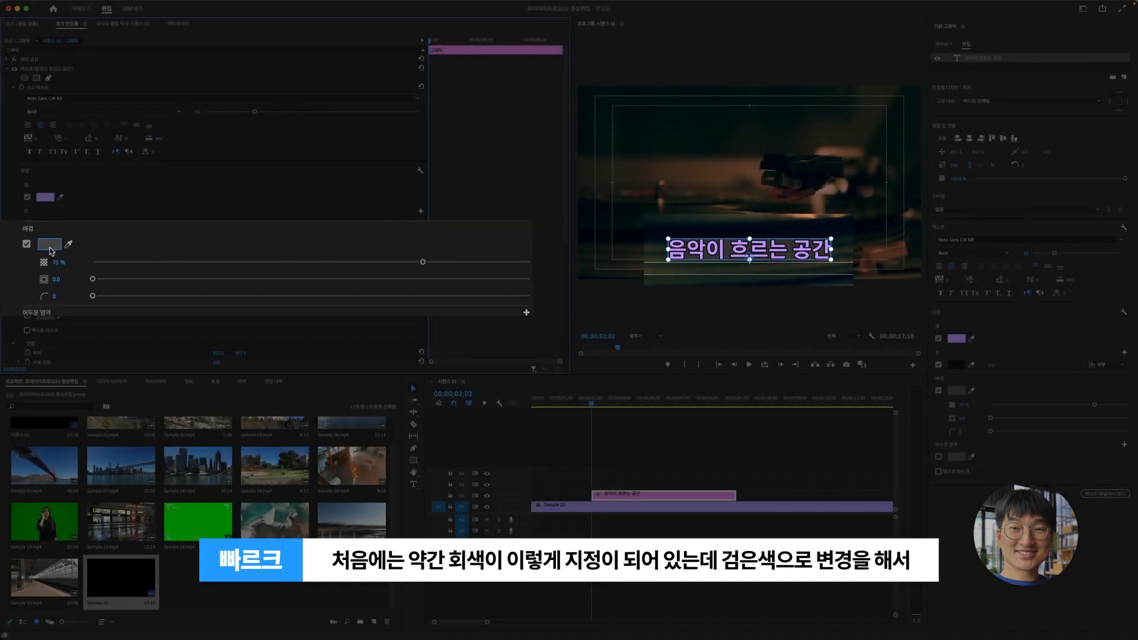
left_click(51, 245)
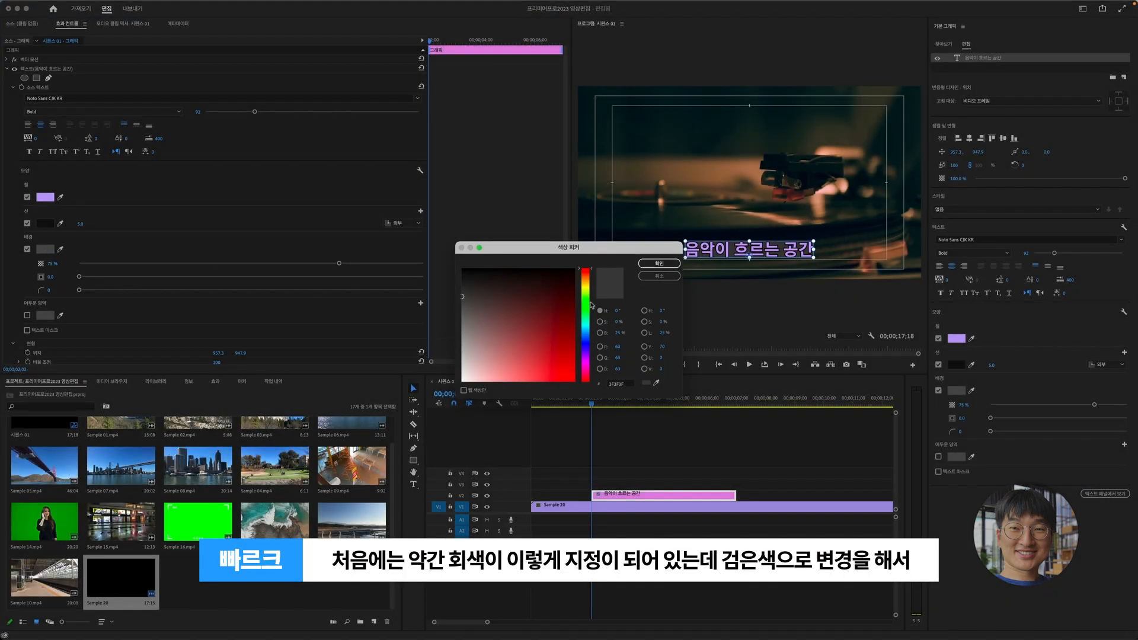
left_click_drag(486, 276, 454, 267)
left_click(648, 265)
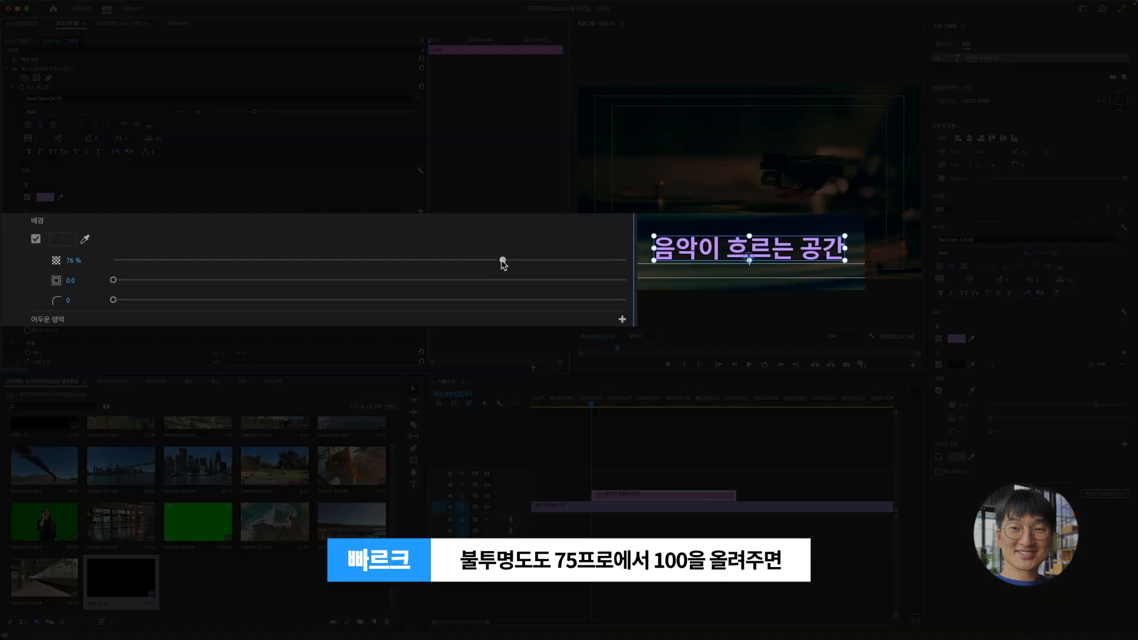
left_click_drag(503, 265, 635, 267)
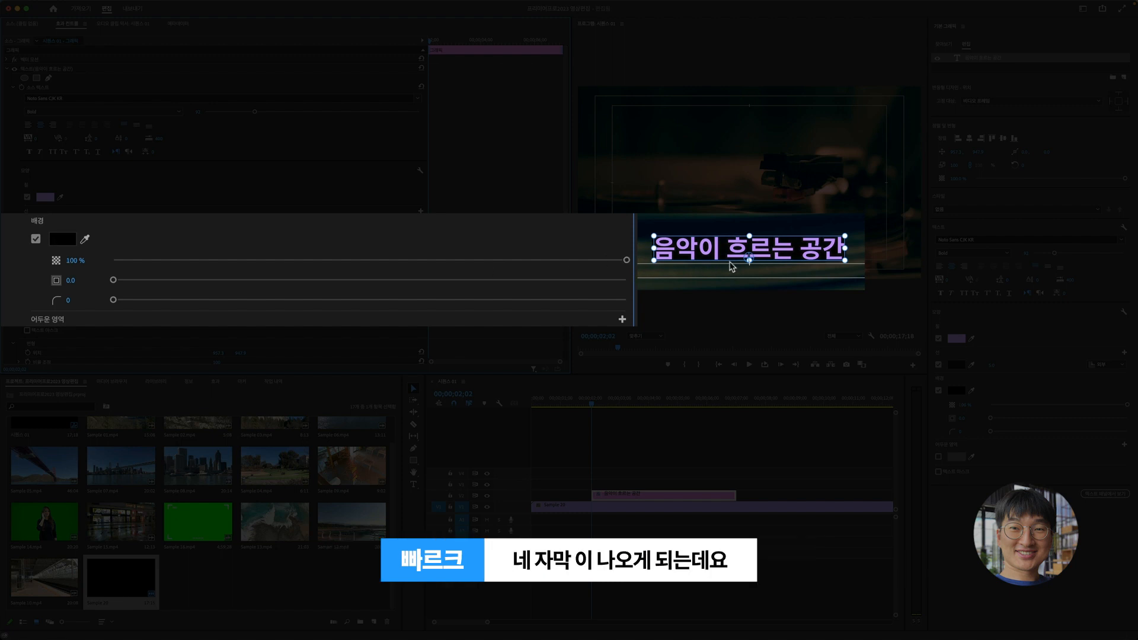
left_click(868, 251)
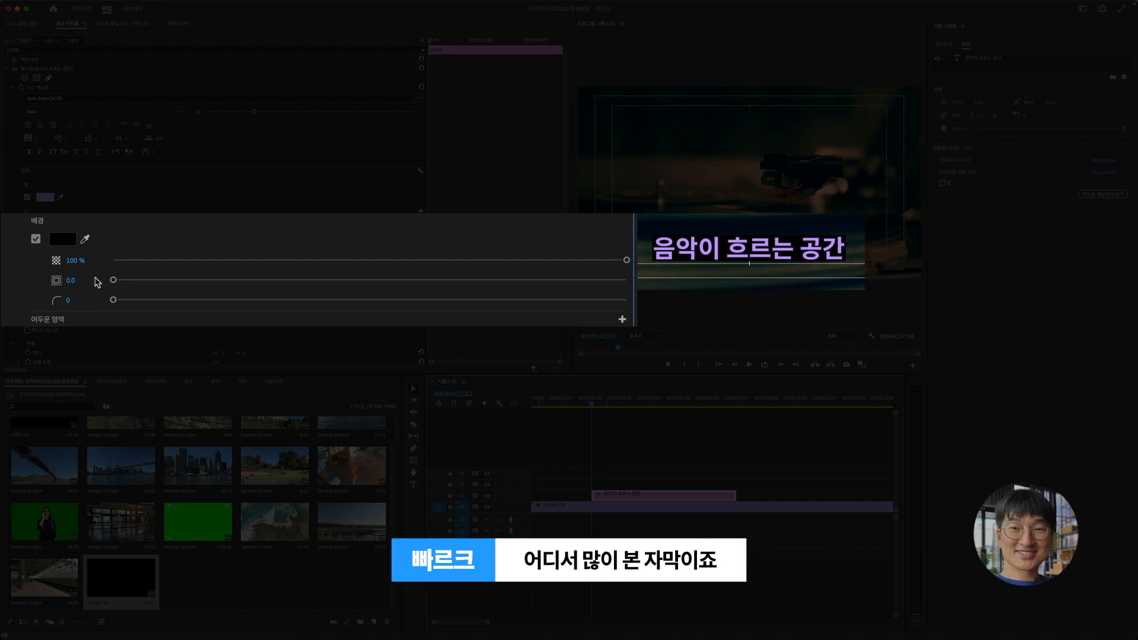
Set the title background's padding to 10 and its corner radius to 10
left_click(72, 281)
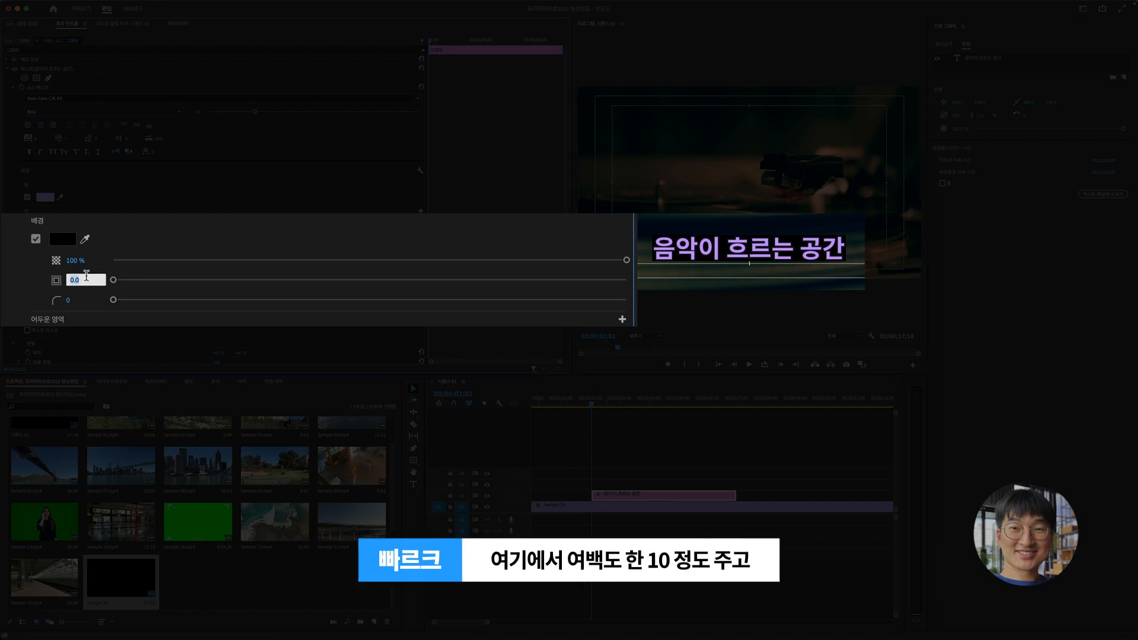
key("Return")
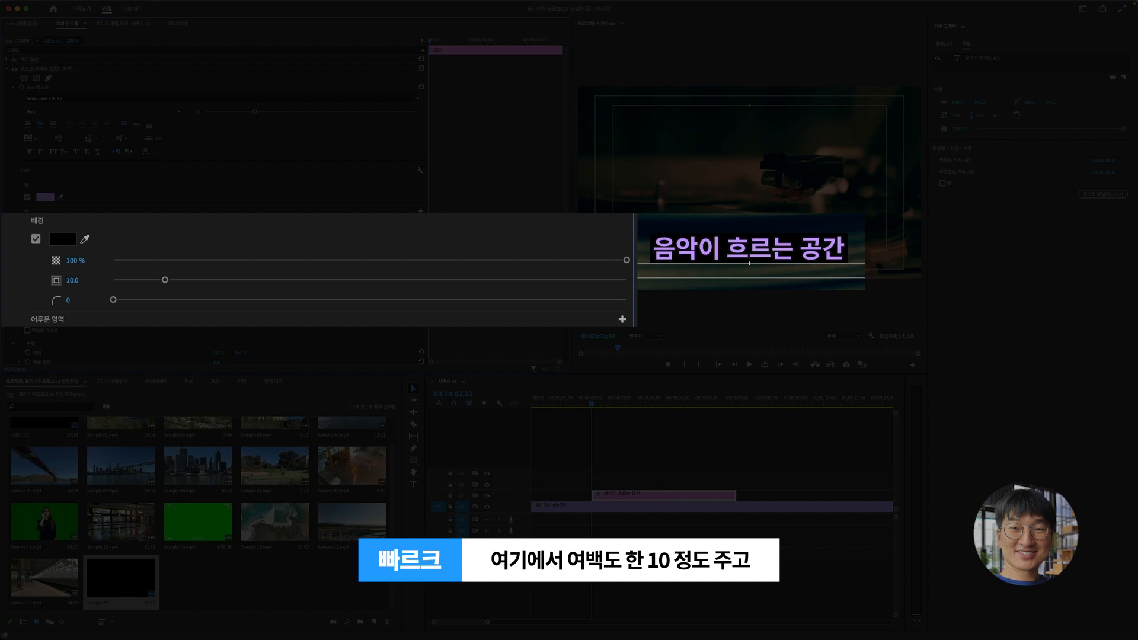
left_click(69, 300)
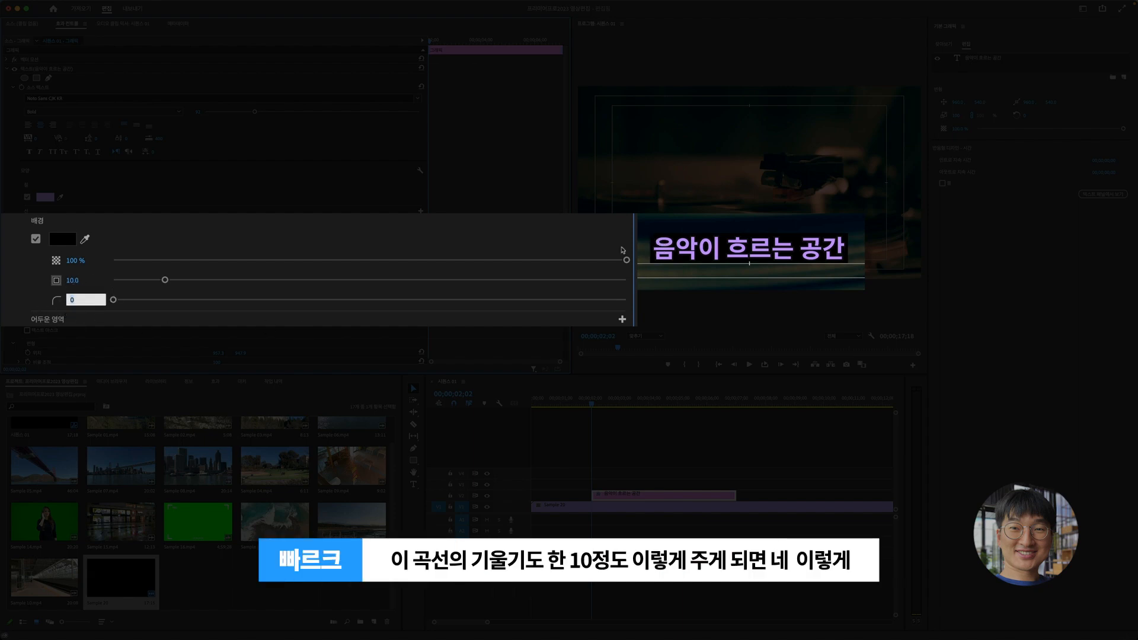
key("Return")
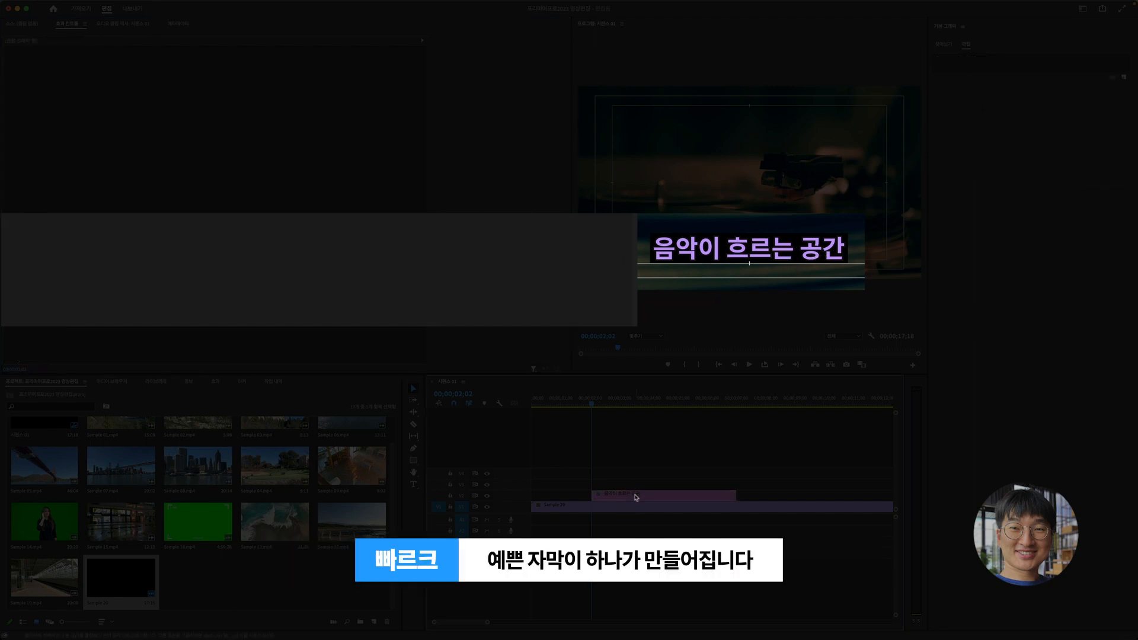
Set the title text's font size to 50
left_click(741, 258)
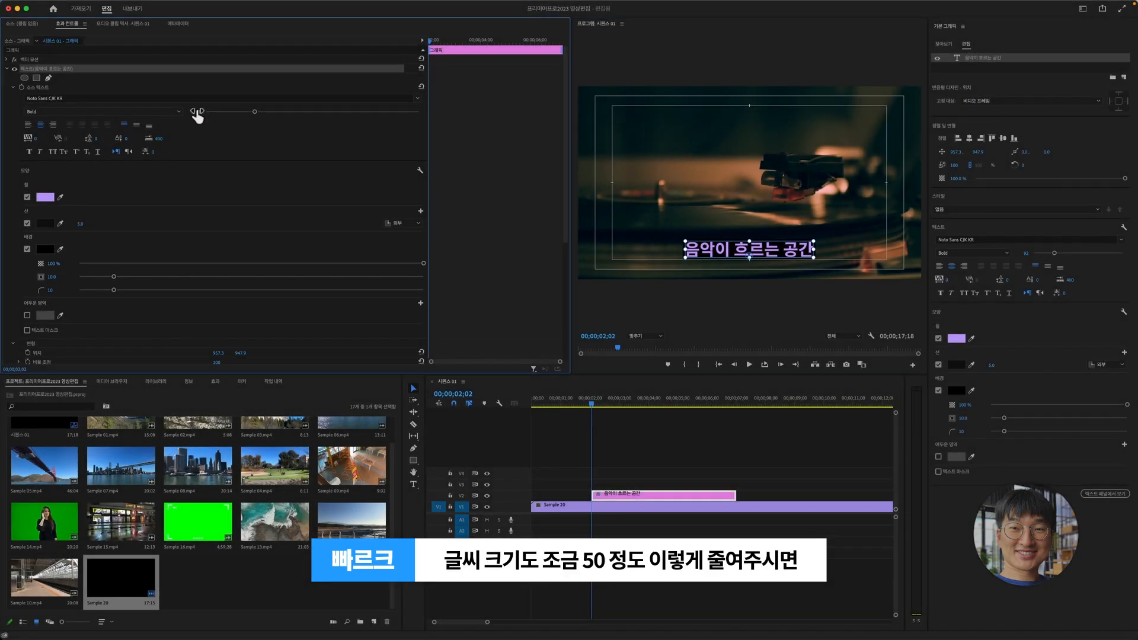
left_click(193, 111)
type("50")
key("Return")
left_click(688, 198)
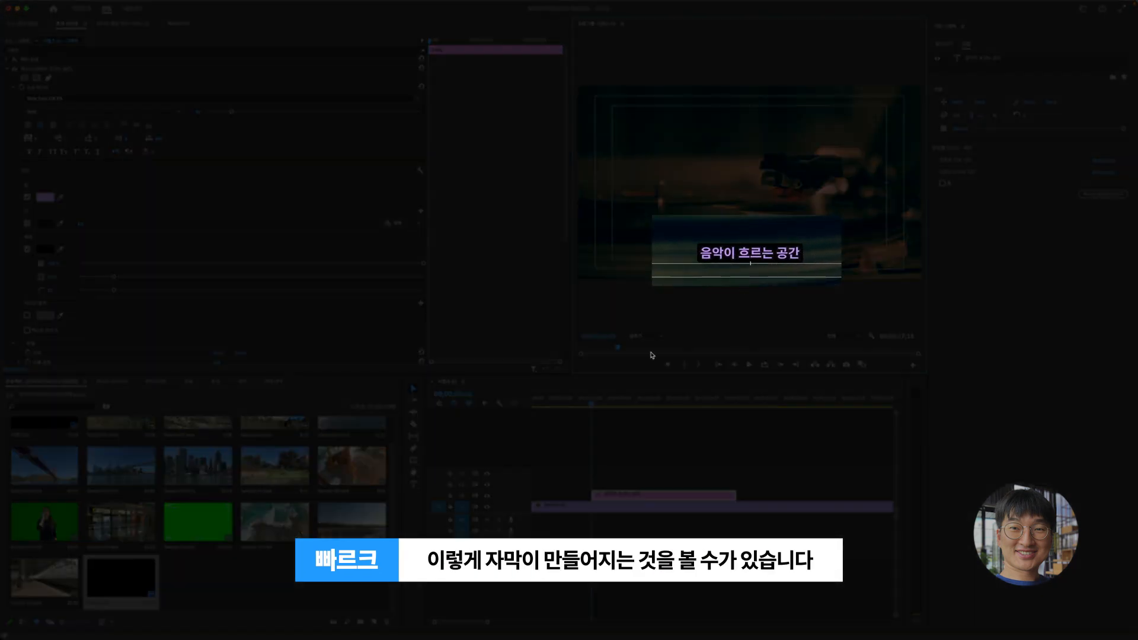
Select the title's source text and check that the Essential Graphics panel (기본 그래픽) is enabled
scroll(57, 265, "down", 2)
scroll(162, 183, "up", 2)
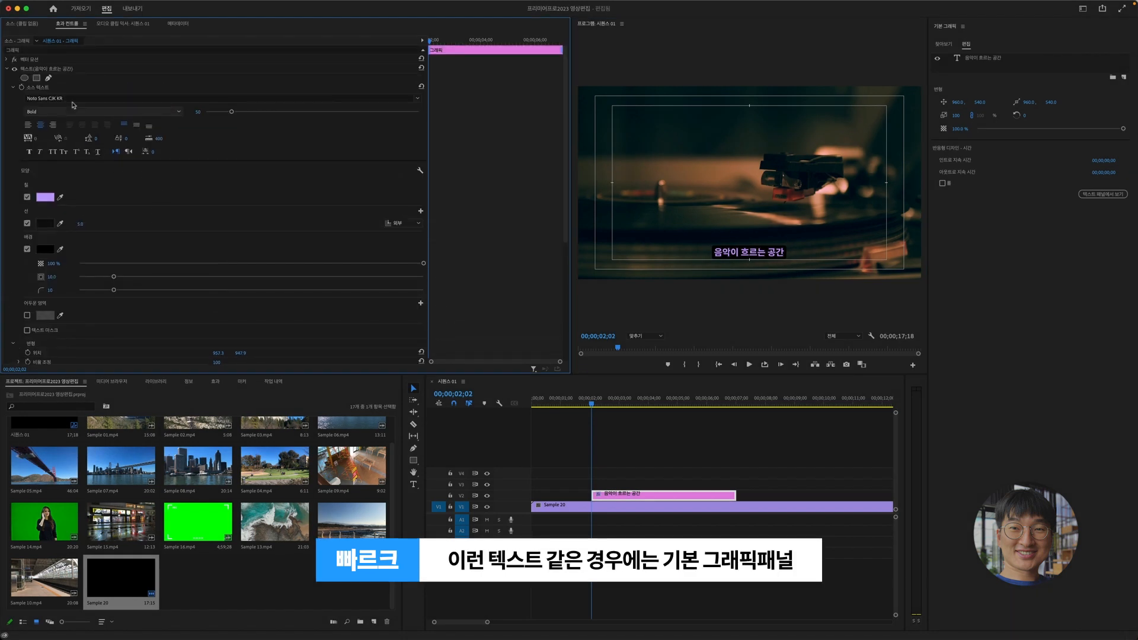
left_click(38, 89)
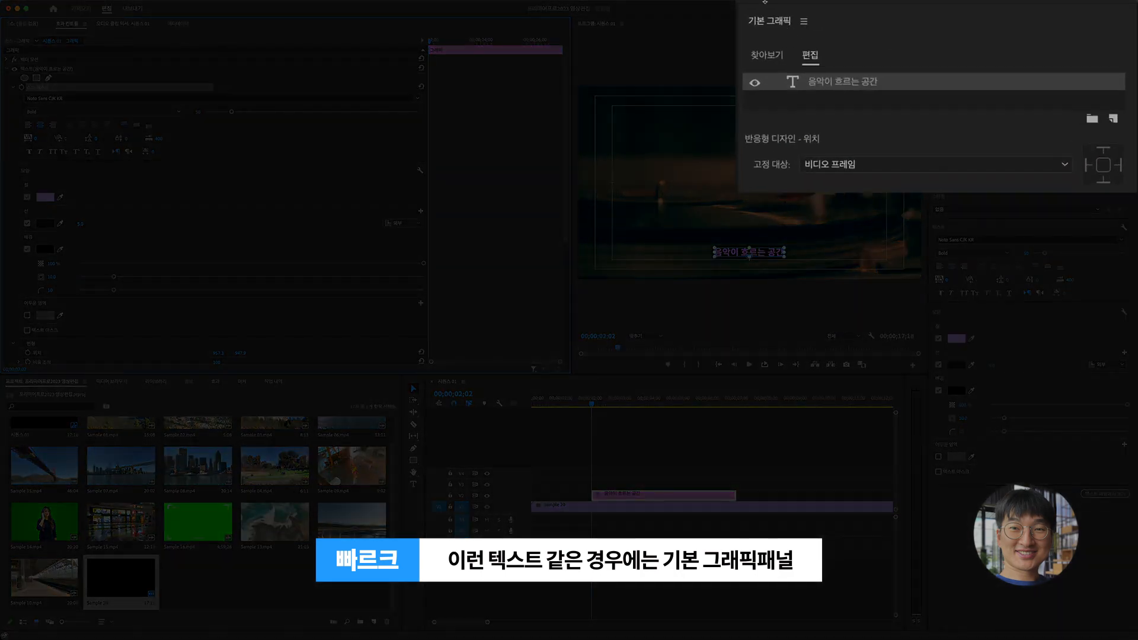
left_click(243, 5)
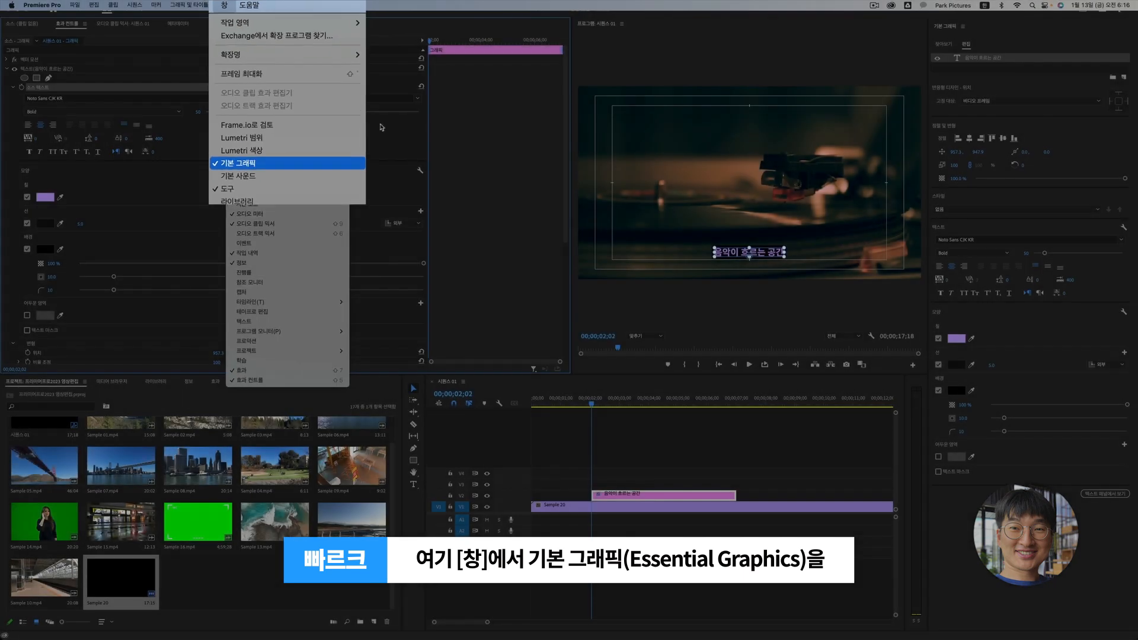
left_click(264, 129)
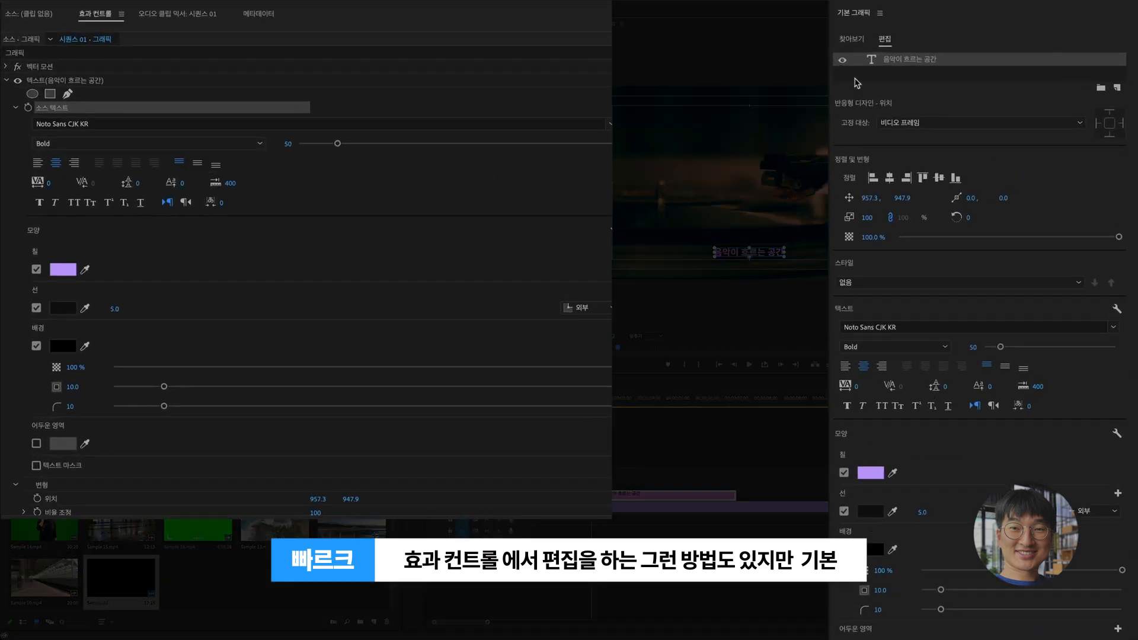
Centre the title horizontally in the frame and look through the available fonts in Essential Graphics
left_click(891, 181)
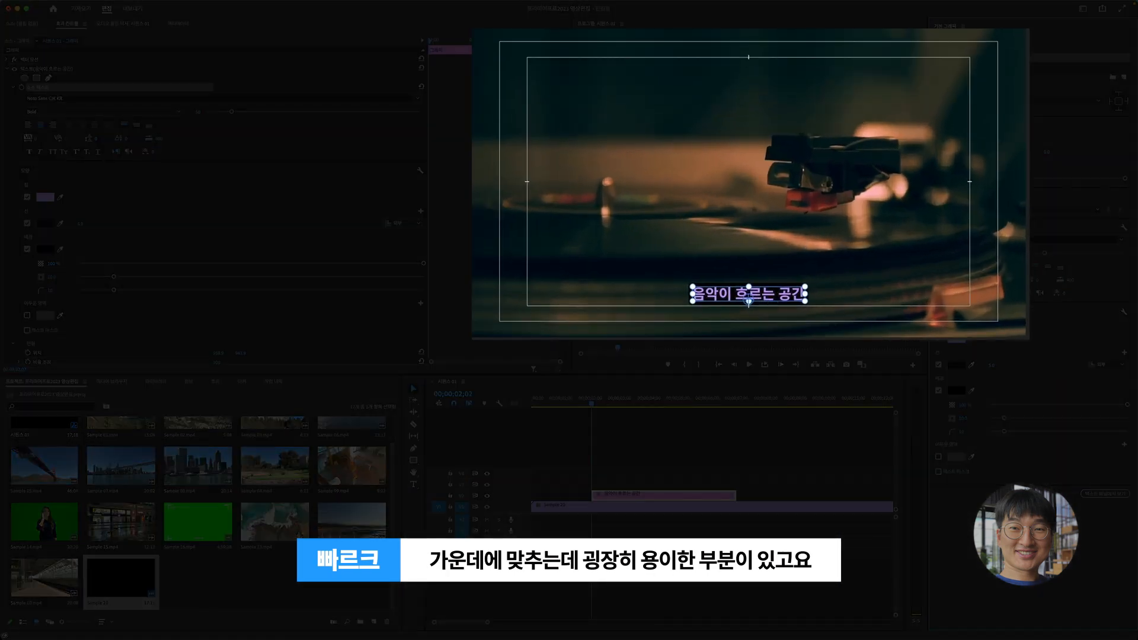
left_click(1121, 241)
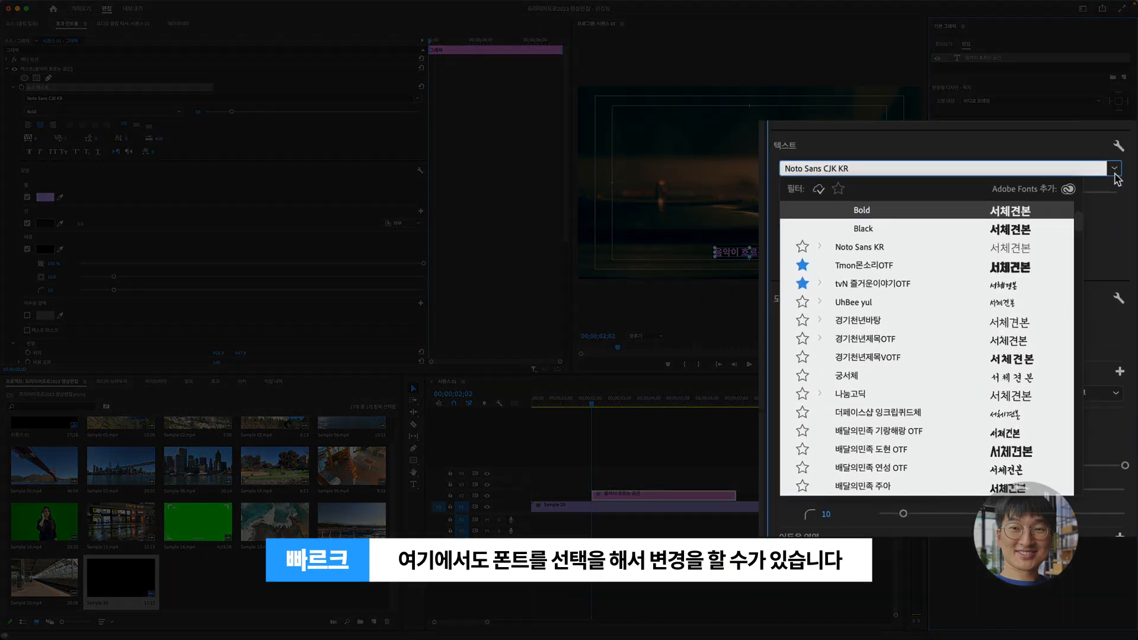
left_click(1121, 241)
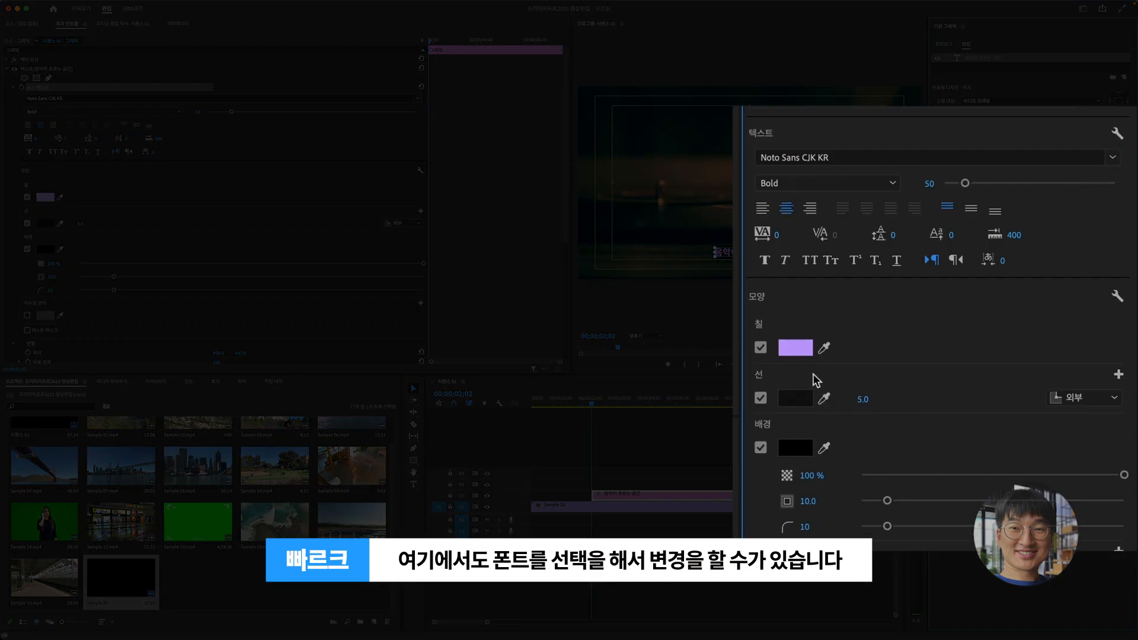
Change the title text's fill colour to light teal from Essential Graphics and deselect the title
left_click(956, 339)
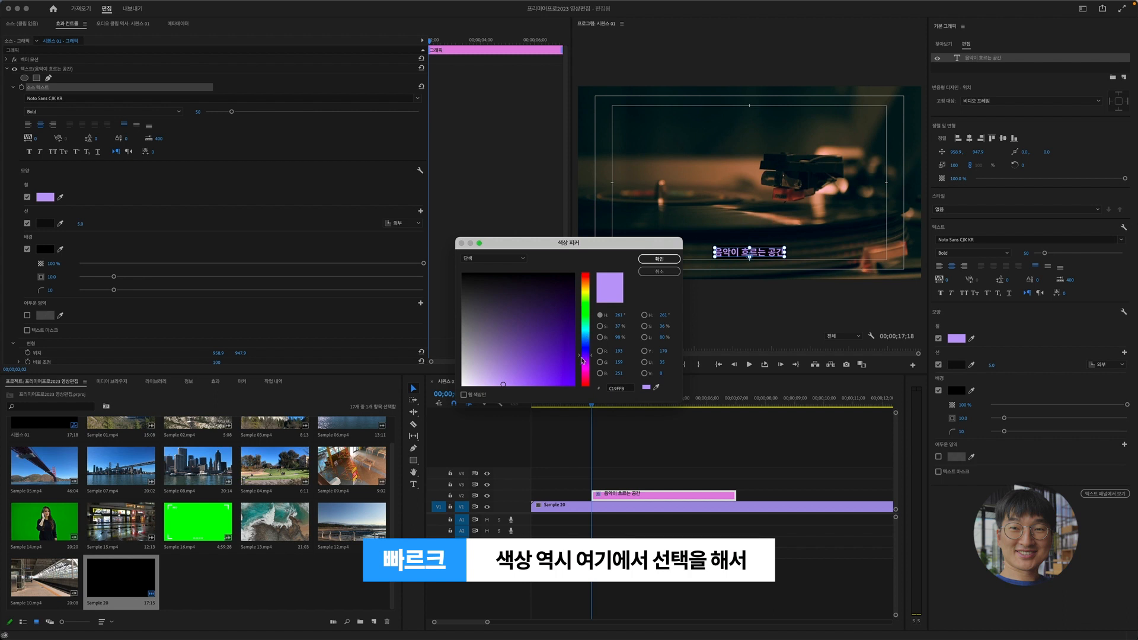
left_click(585, 331)
left_click_drag(586, 329, 586, 328)
left_click_drag(501, 375, 499, 371)
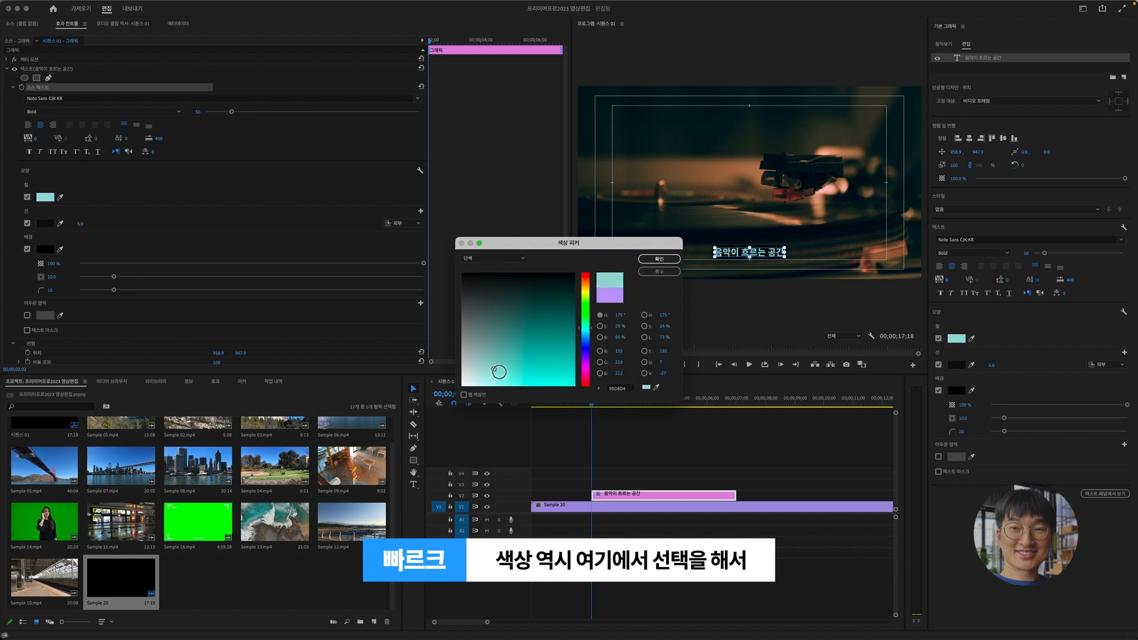
left_click(658, 259)
left_click(751, 297)
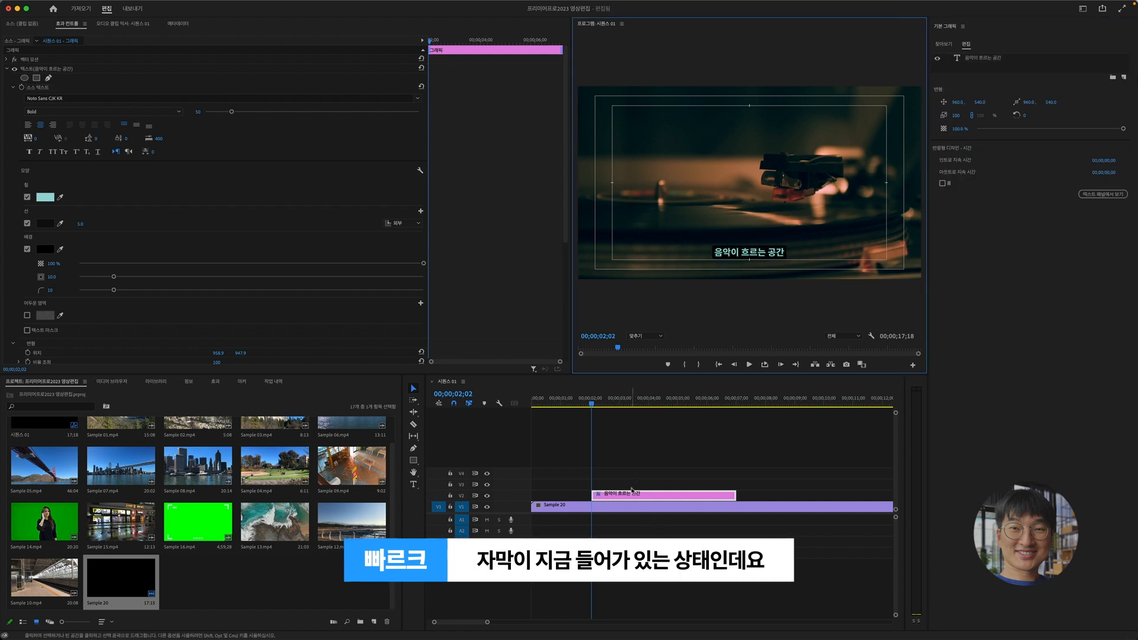
Play and scrub the sequence across the title clip and past its end to check when the title is displayed
left_click(591, 403)
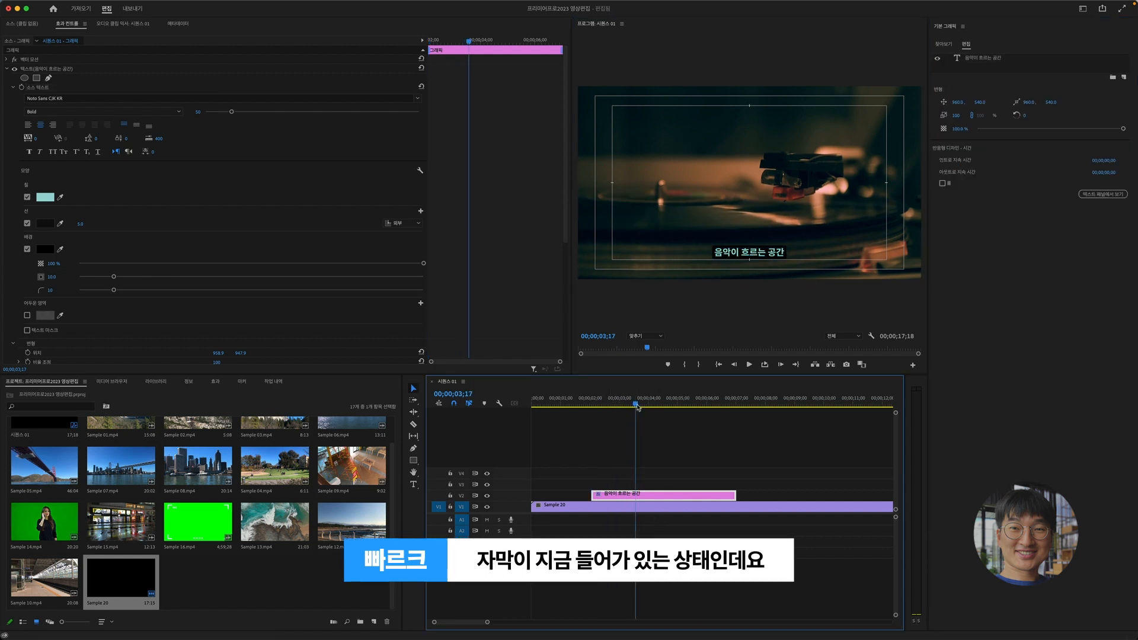
key("space")
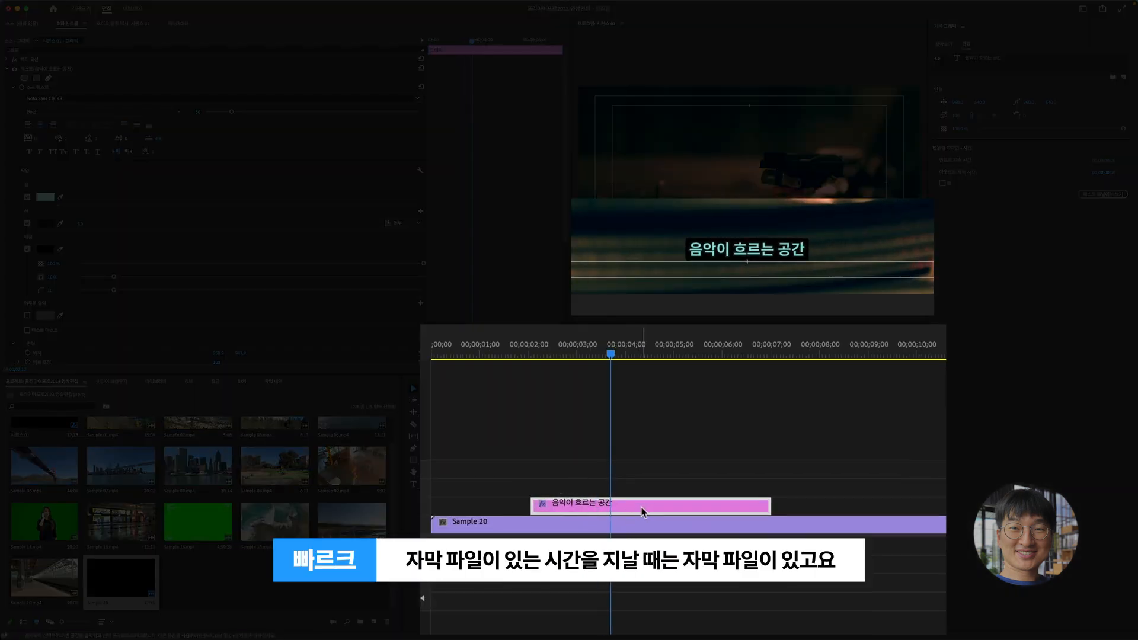
left_click_drag(640, 350, 745, 361)
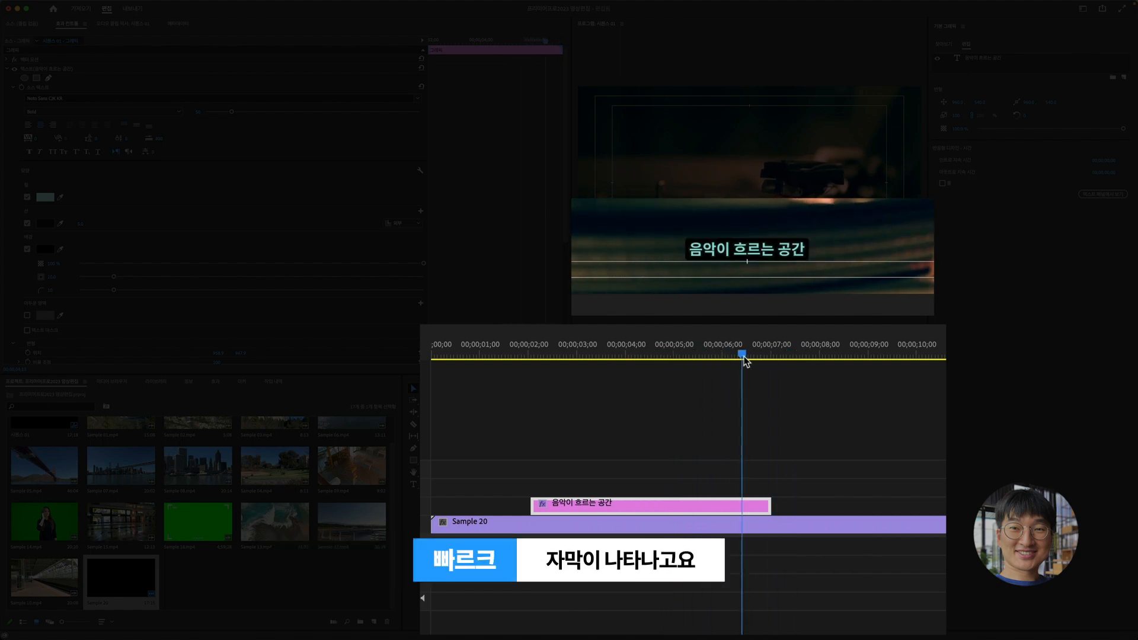
left_click(796, 354)
left_click_drag(857, 353, 723, 355)
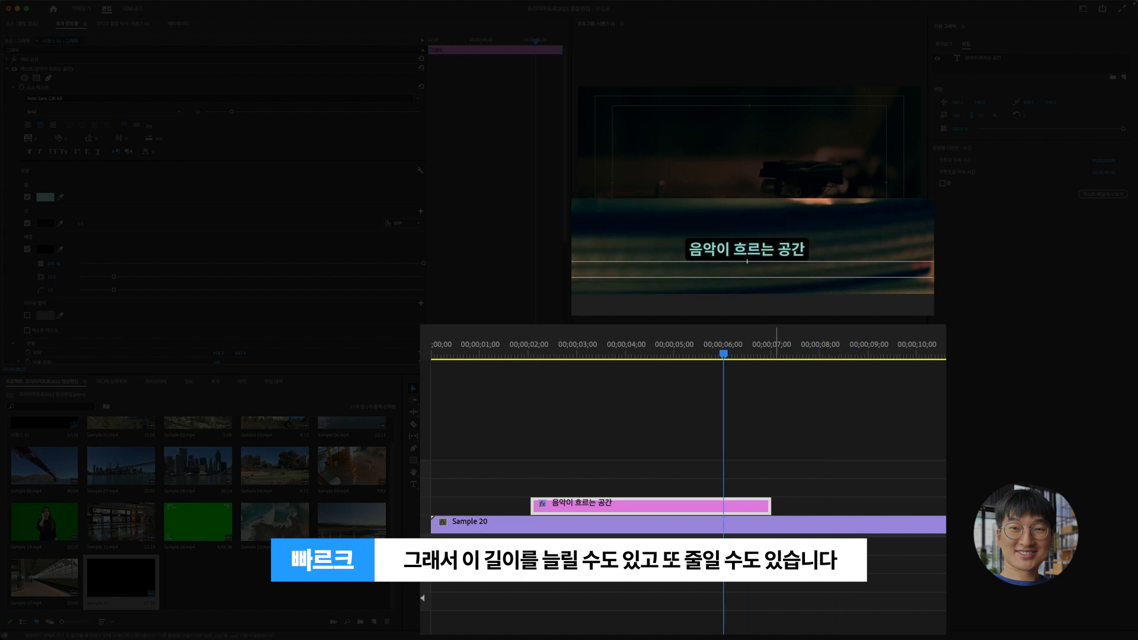
Shorten the title clip on the timeline so that it ends at about 00;00;05;00
left_click_drag(777, 515, 674, 509)
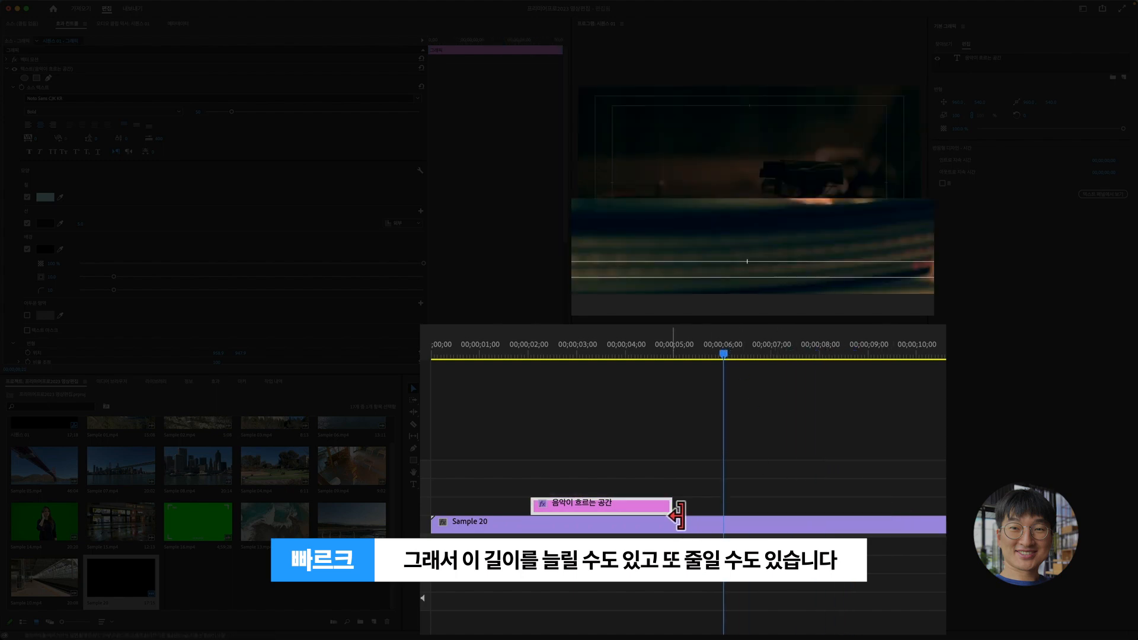
Set the title clip's duration to 4 seconds (400) in its Speed/Duration settings
right_click(635, 510)
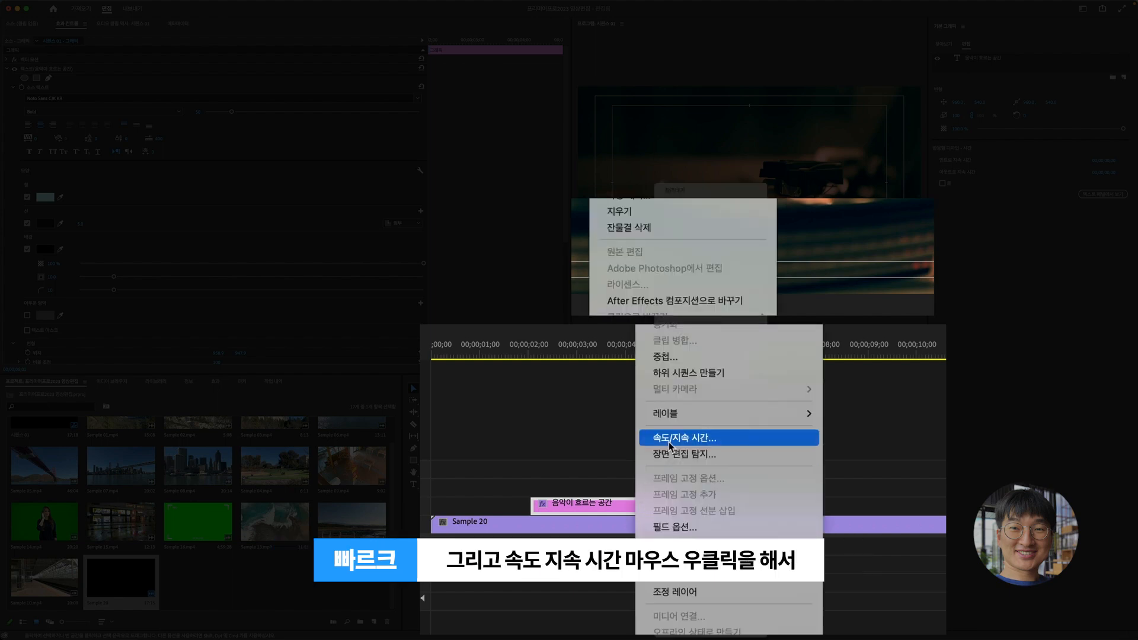
left_click(749, 444)
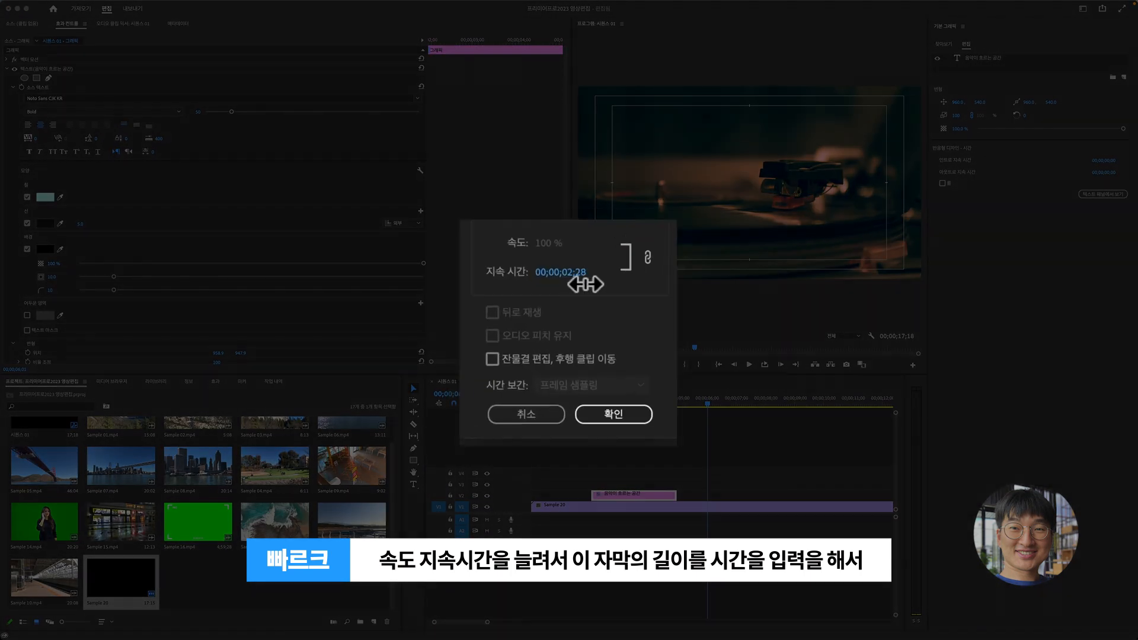
left_click(585, 286)
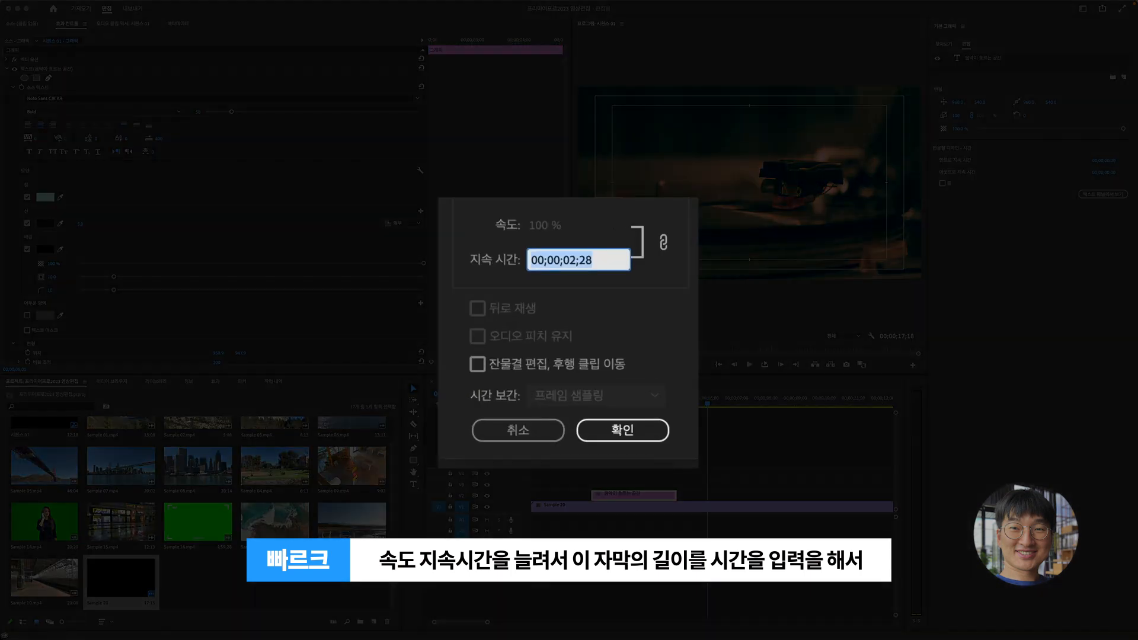
type("400")
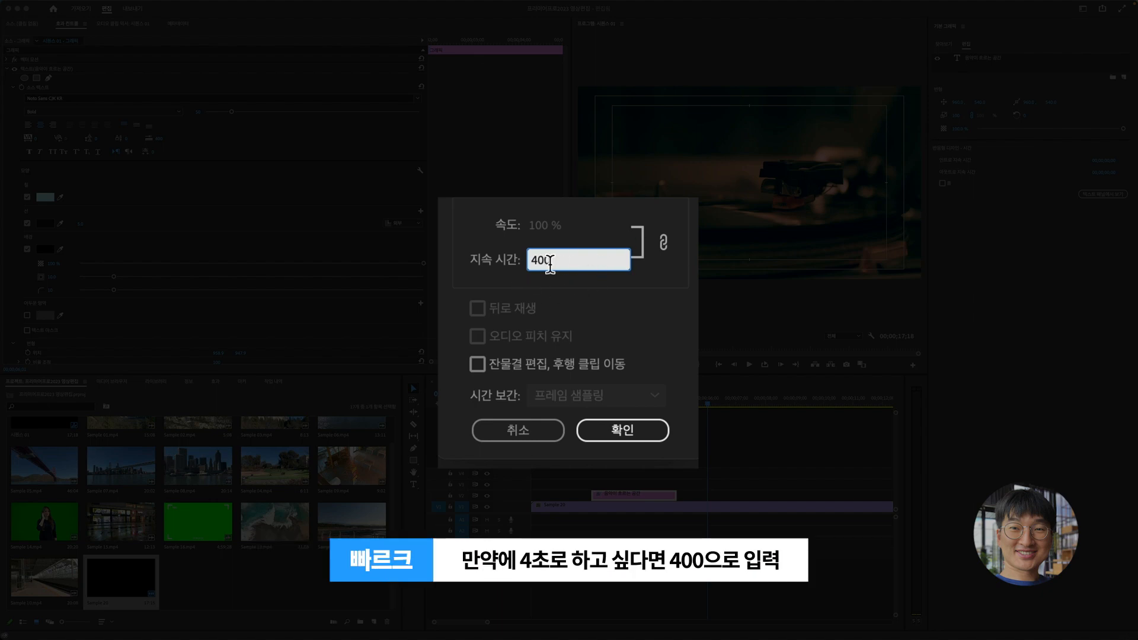
left_click(641, 423)
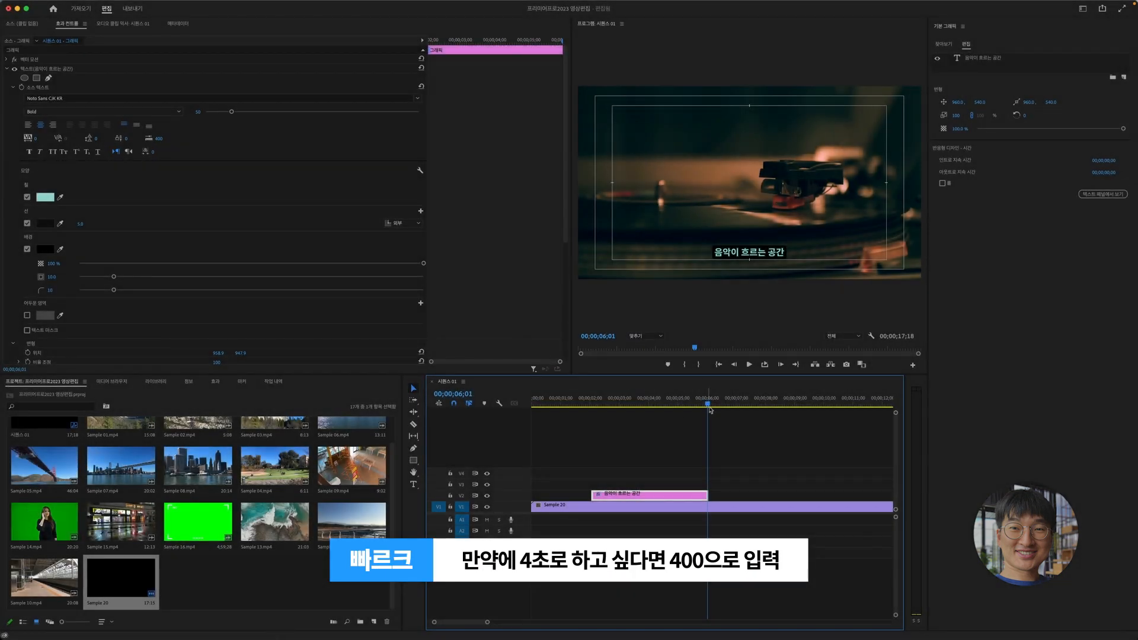
Try default cross dissolves at both ends of the title clip, preview the fades, and undo them
left_click_drag(682, 401, 681, 425)
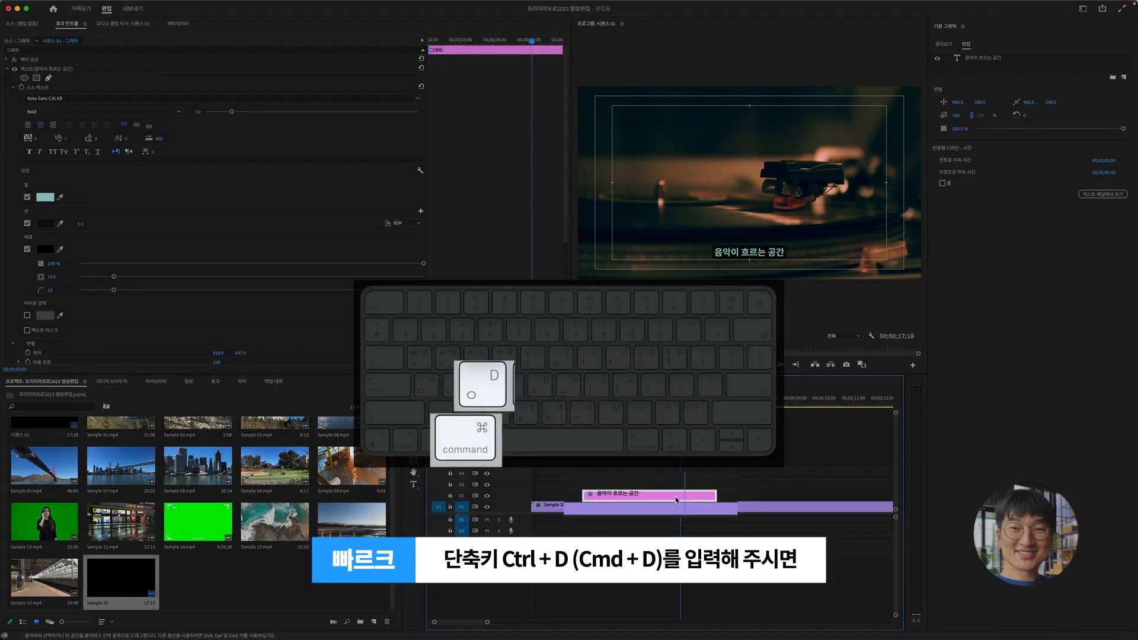
key("super+d")
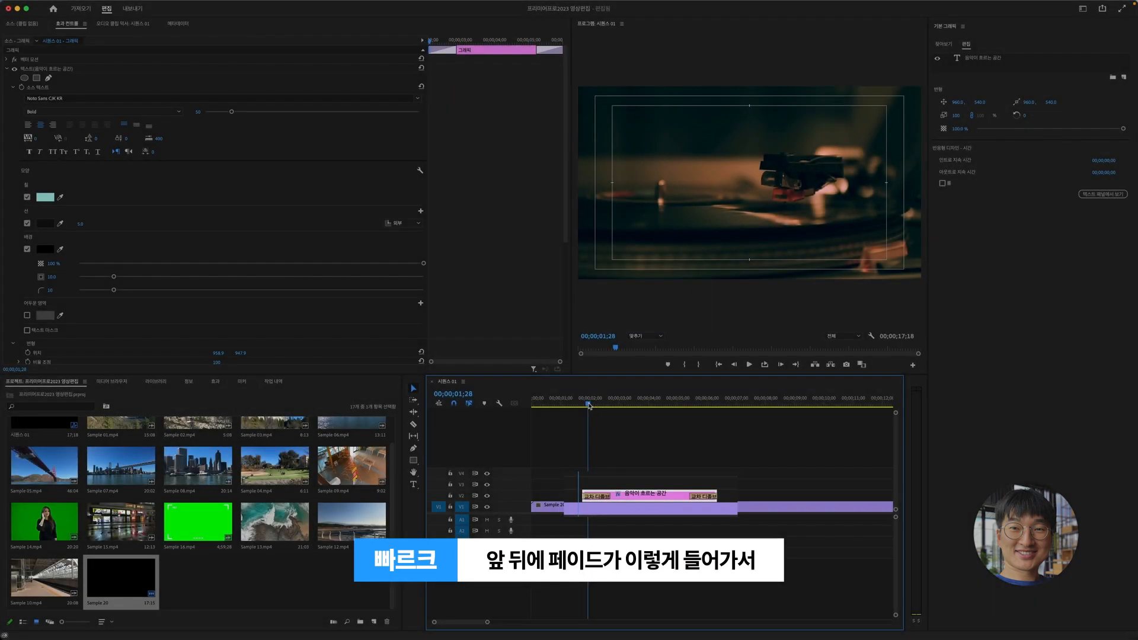
key("space")
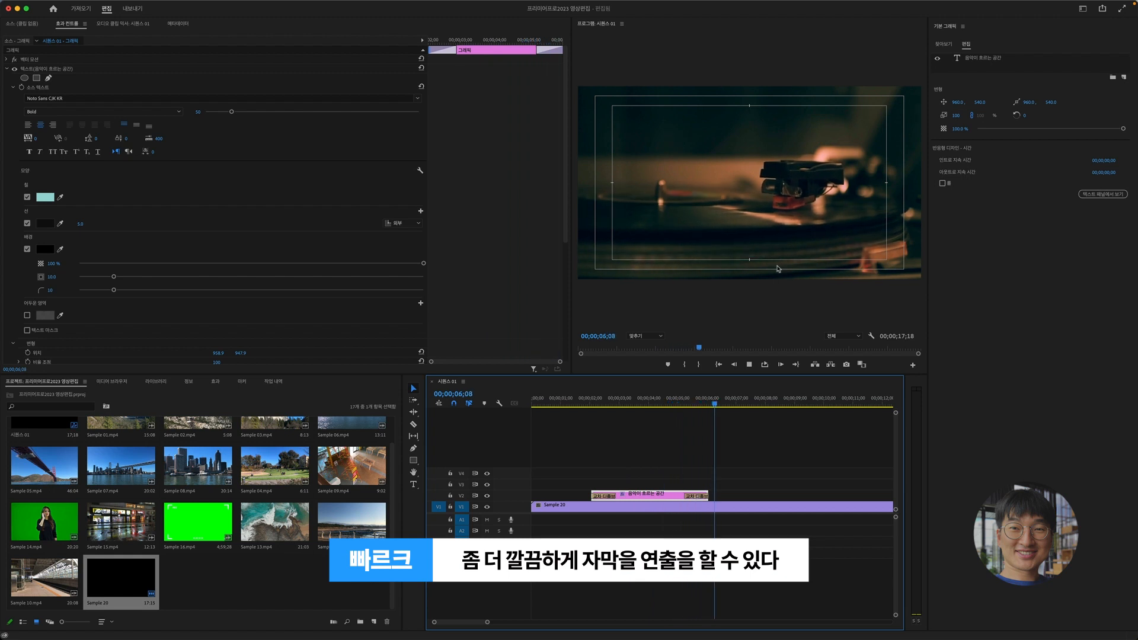
left_click_drag(705, 403, 695, 403)
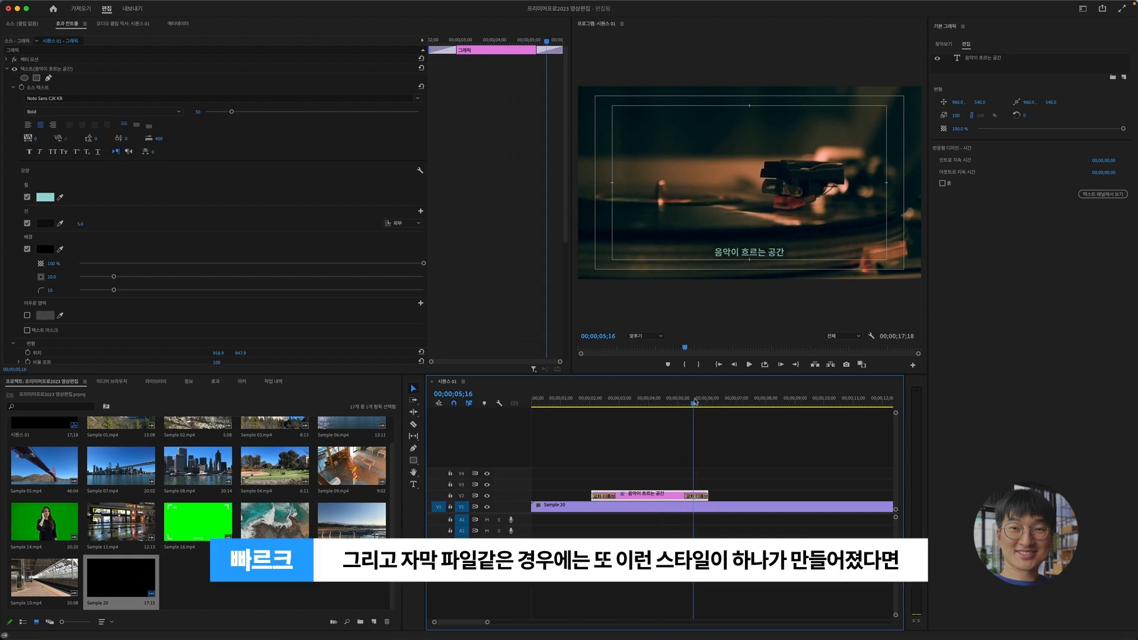
key("ctrl+z")
Duplicate the title clip on its track, placing the copy directly after the original
left_click(676, 403)
left_click(664, 495)
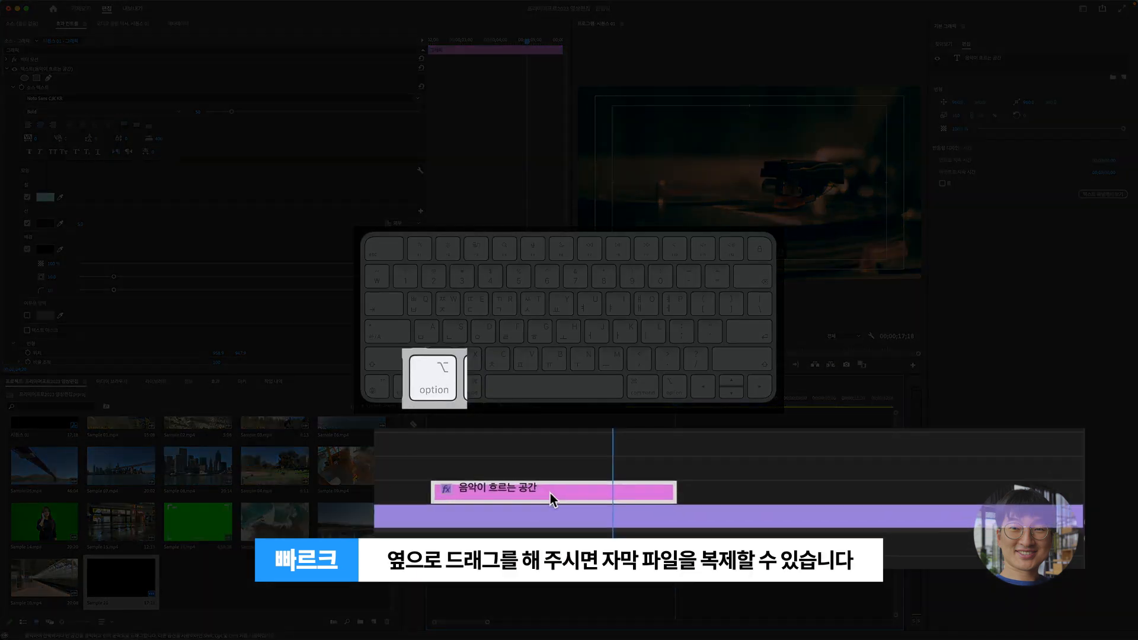
left_click_drag(654, 497, 802, 506)
Replace the duplicated title's text with "분위기 좋은 음악이 턴테이블을 통해 나오고 있어요" and deselect the clip
left_click_drag(707, 402, 724, 406)
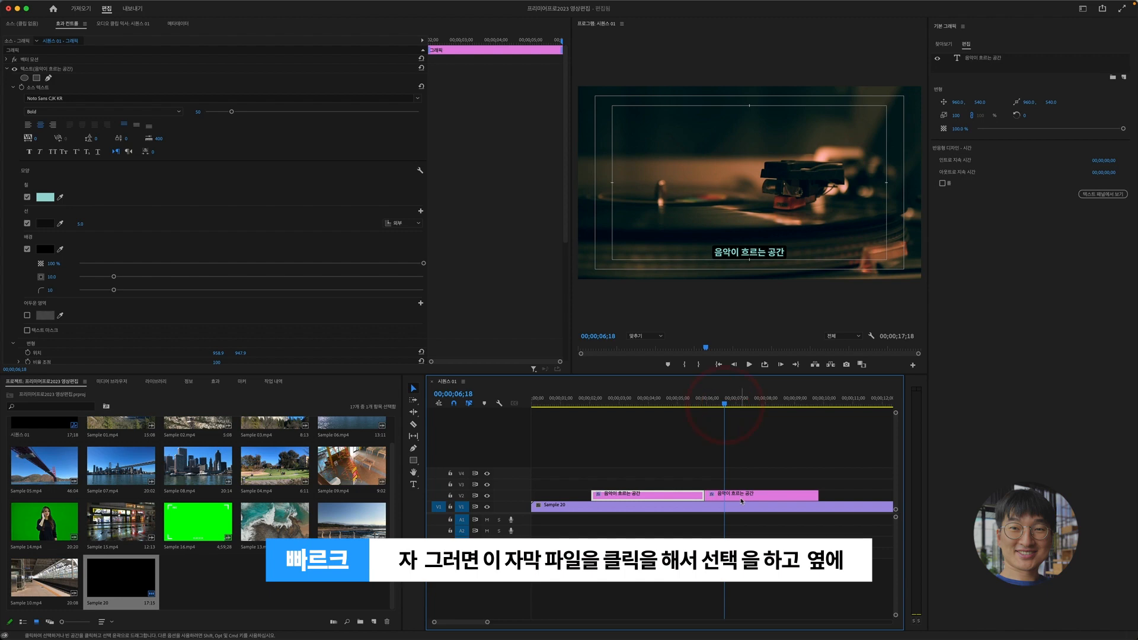
left_click(742, 500)
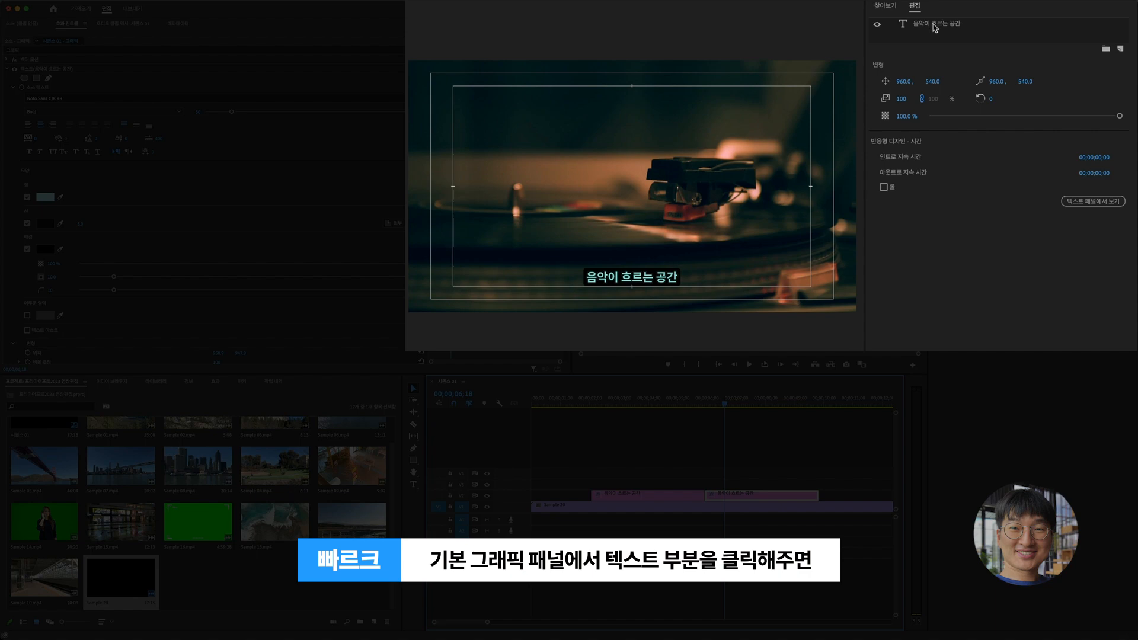
left_click(934, 25)
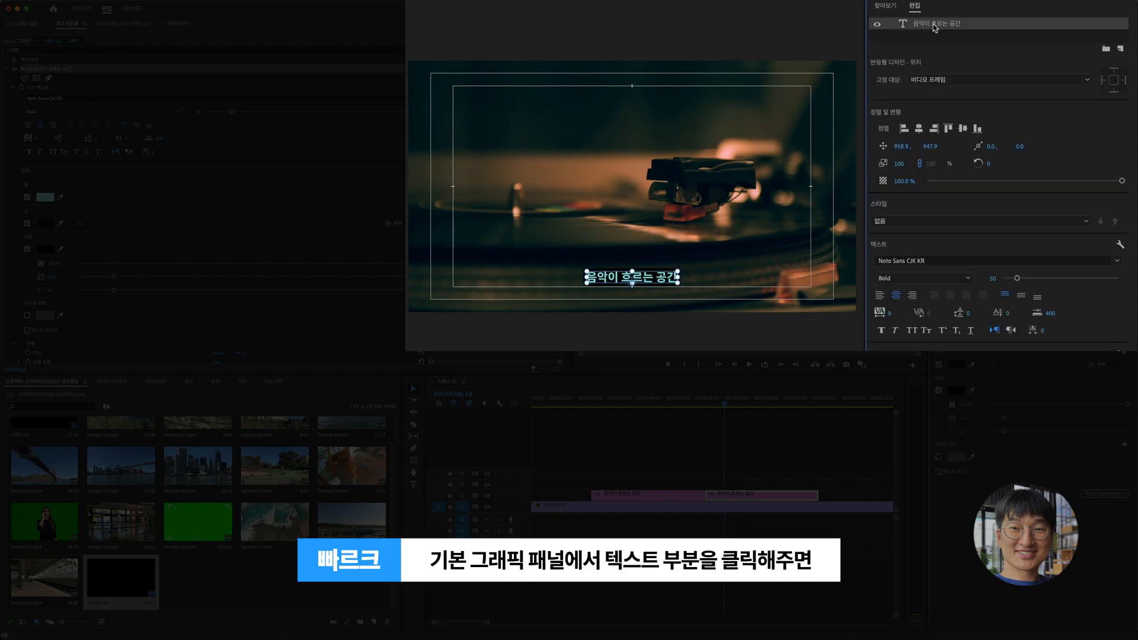
double_click(650, 284)
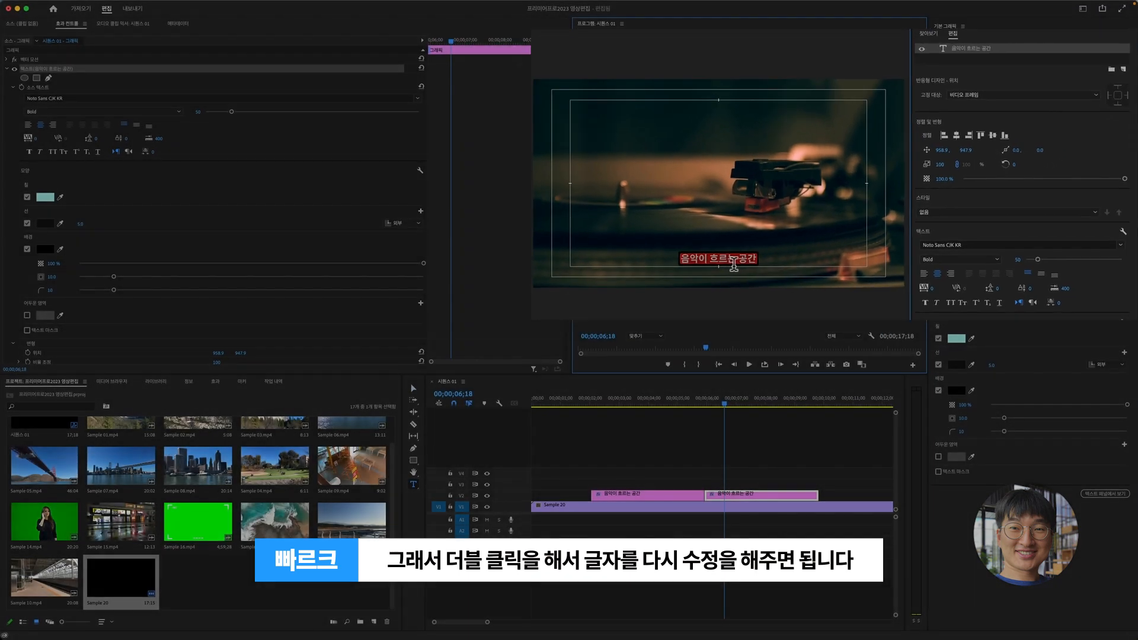
type("분위기 좋은 음악이 턴테이블을 통해 나오고 있ㅇ")
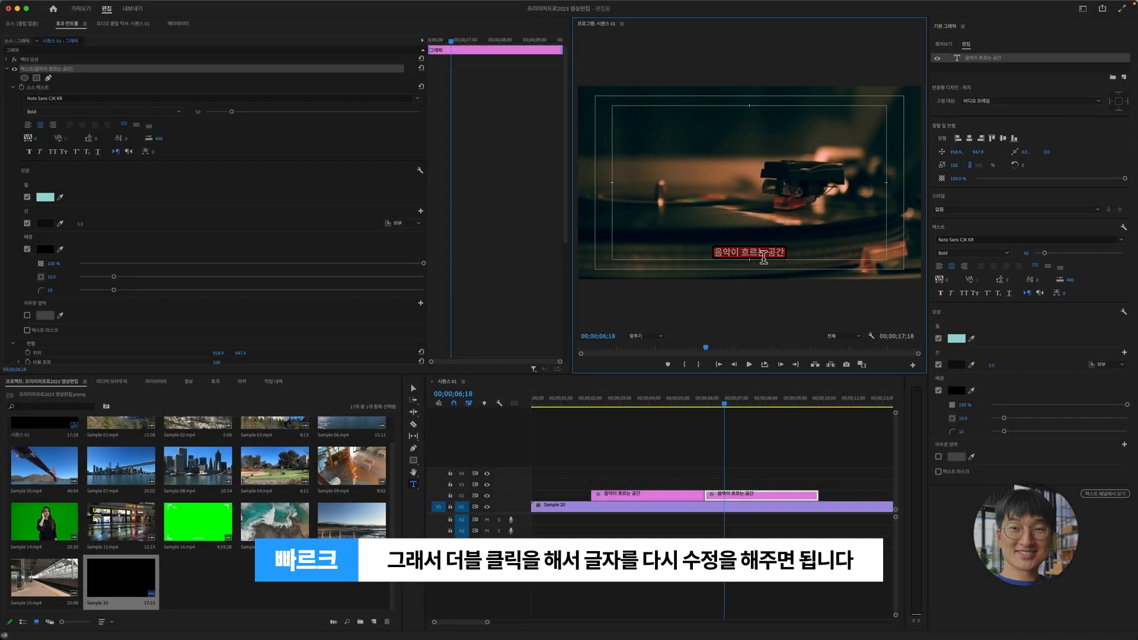
type("ㅓ요")
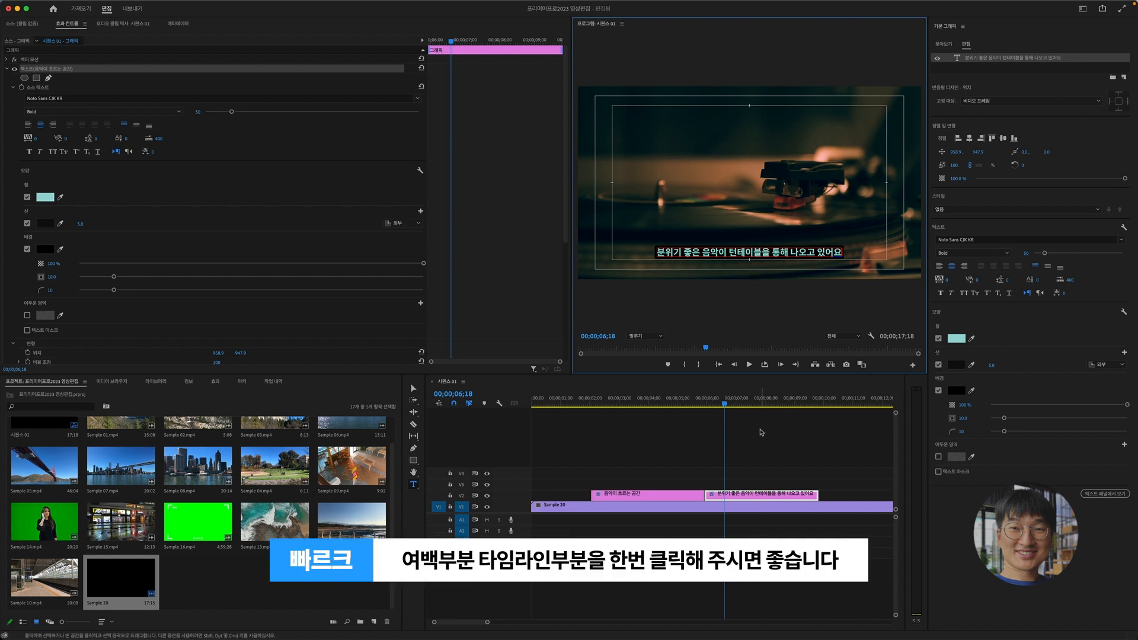
left_click(744, 439)
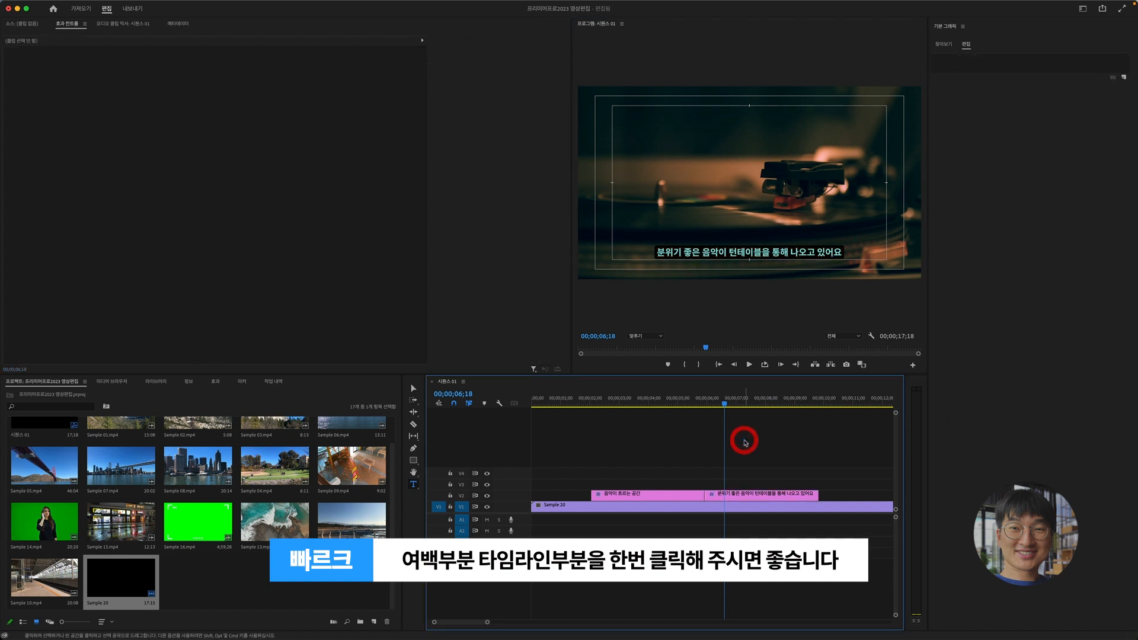
Play the sequence across the cut between the two subtitles to check that the wording changes
left_click_drag(724, 405, 698, 407)
key("space")
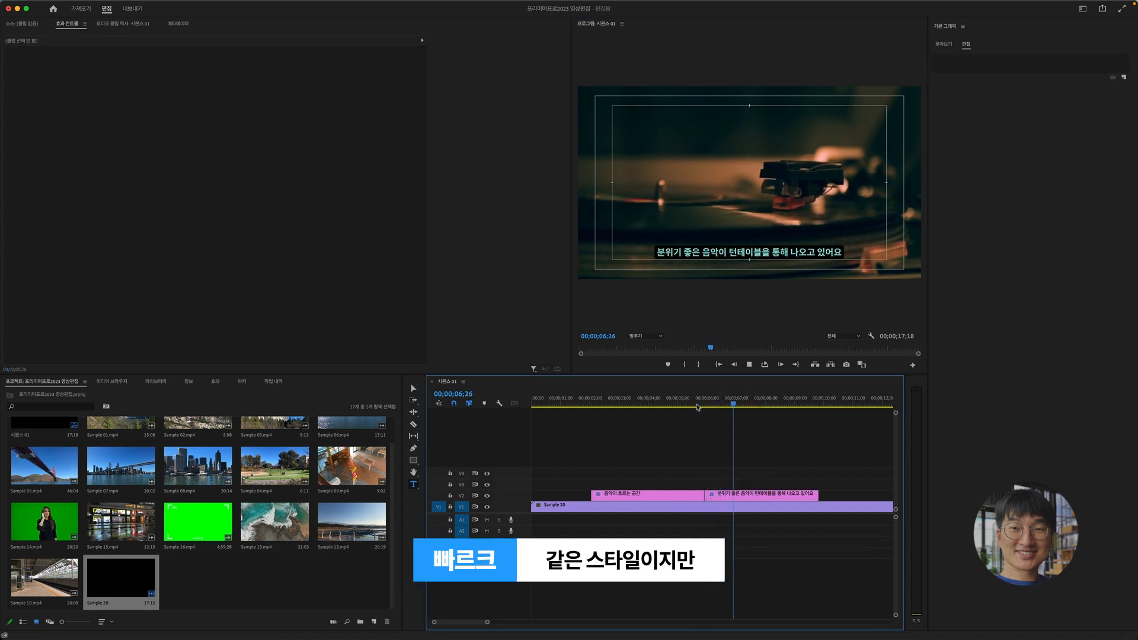
key("space")
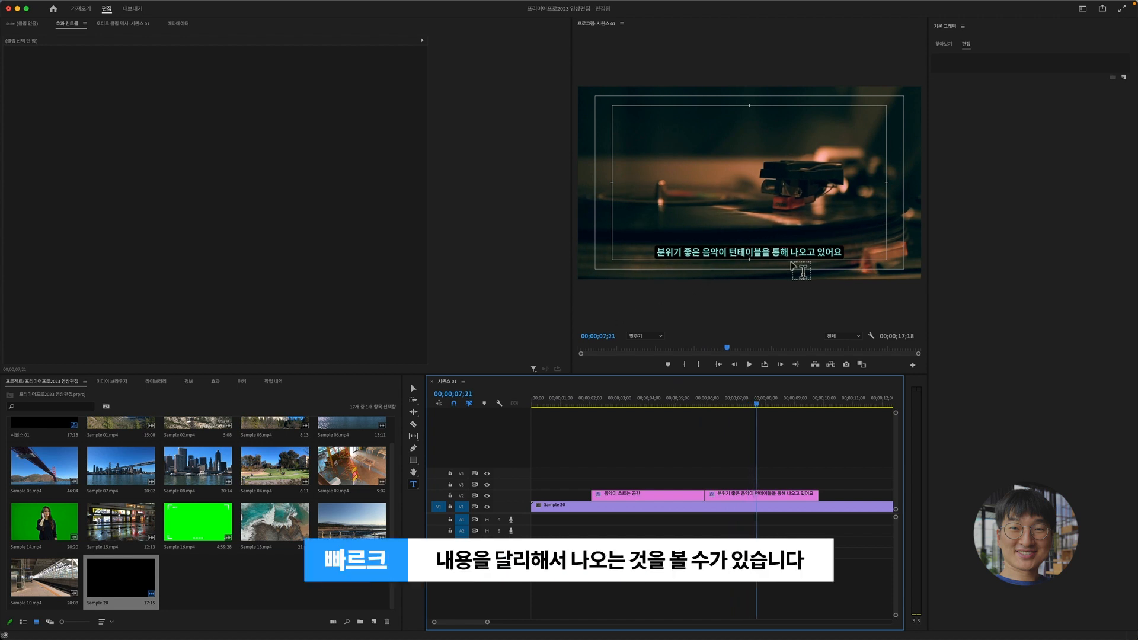
key("space")
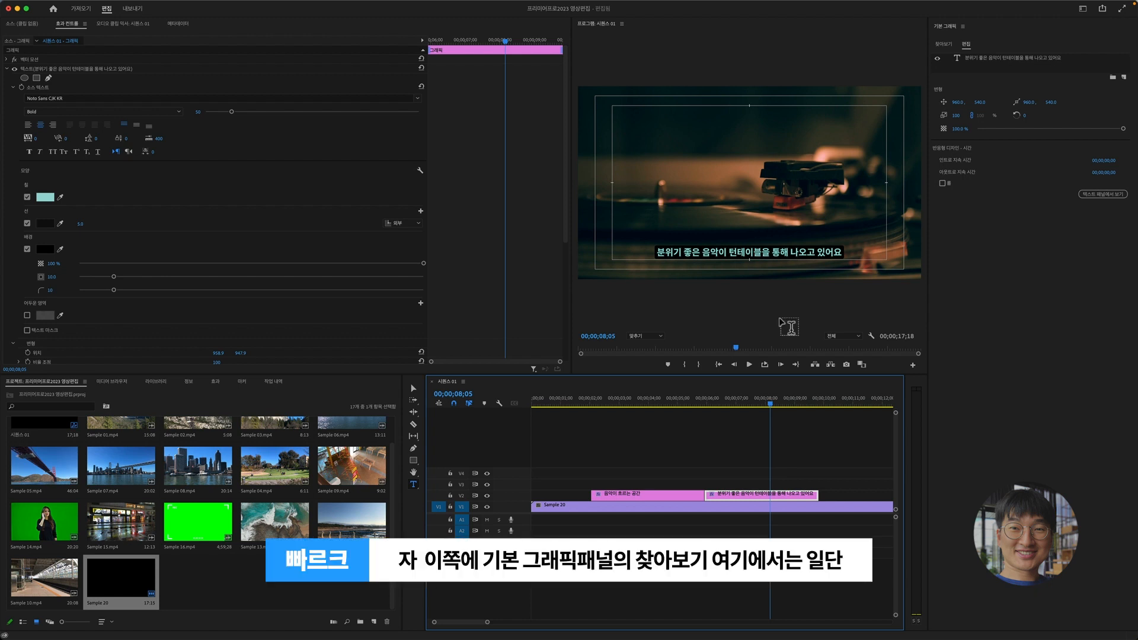
Browse the Essential Graphics templates and choose [Park] Brush Title 01.mogrt for installation as a motion graphics template
left_click(946, 47)
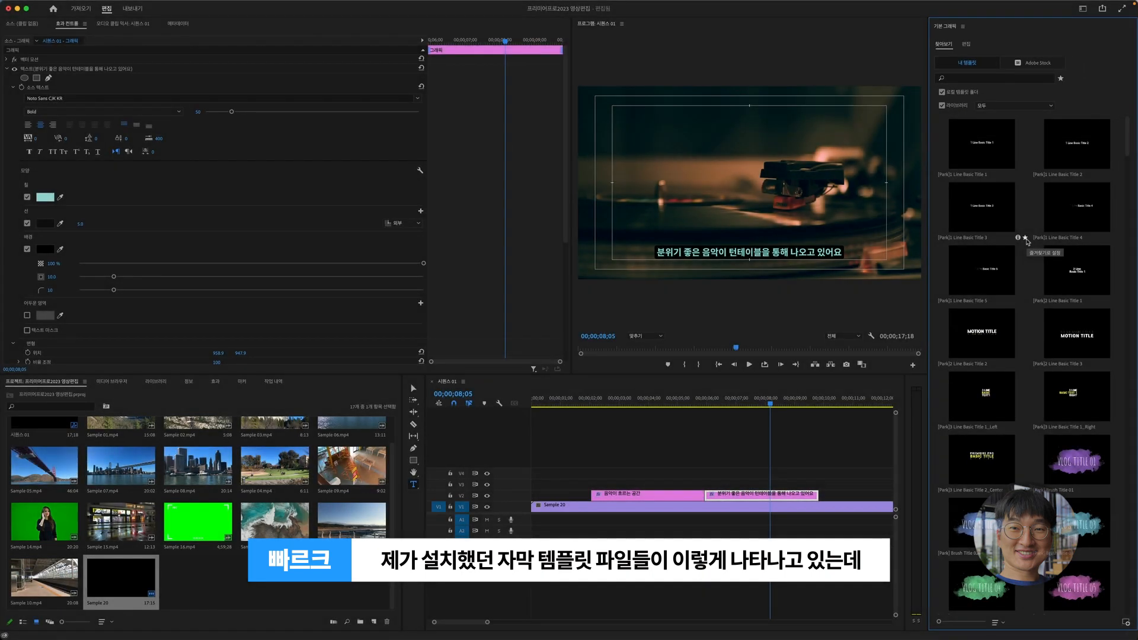
left_click(186, 5)
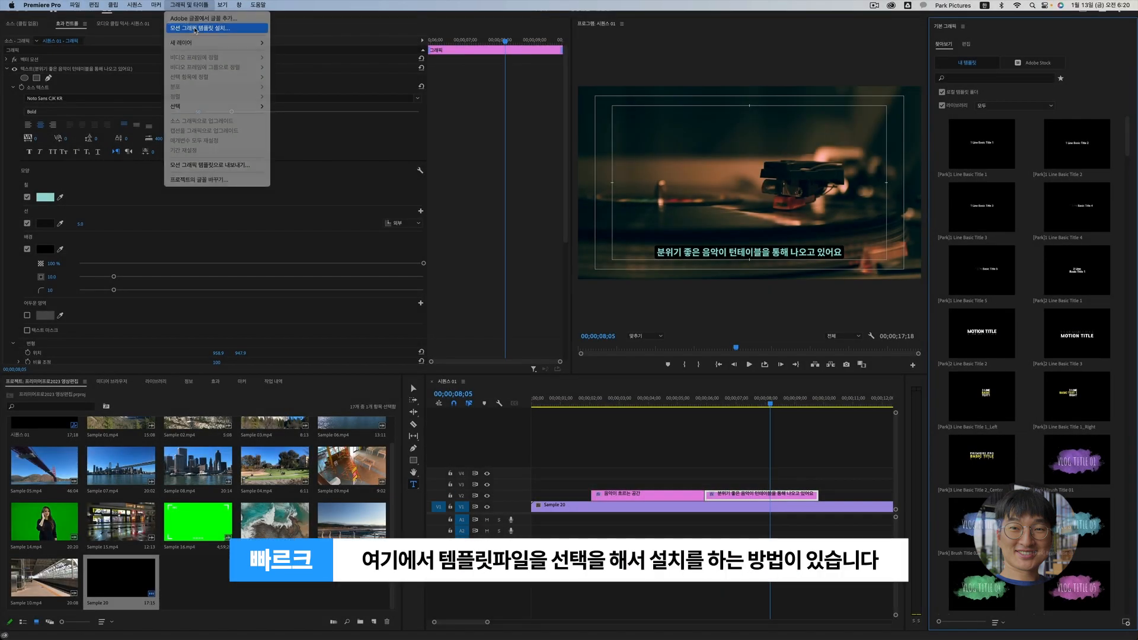
left_click(196, 28)
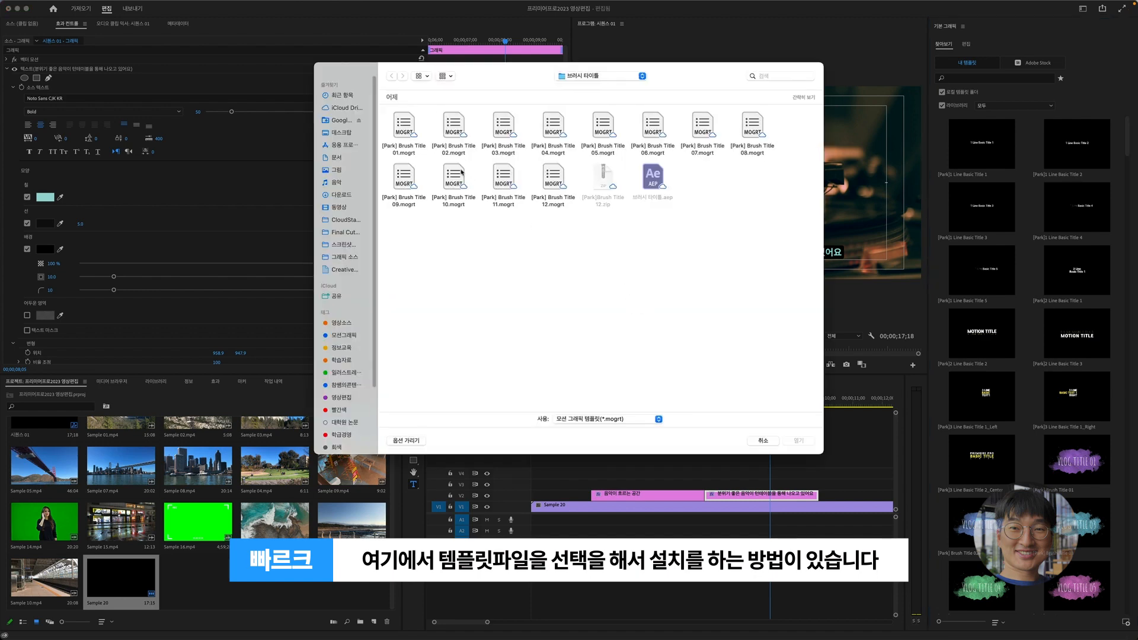
left_click(413, 137)
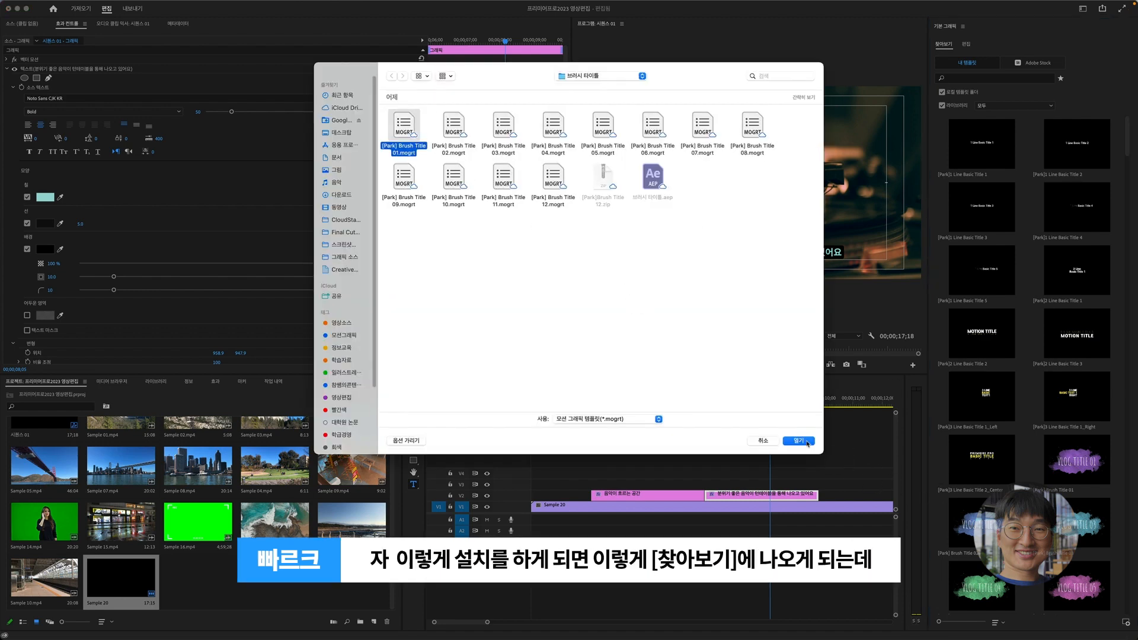
left_click(786, 443)
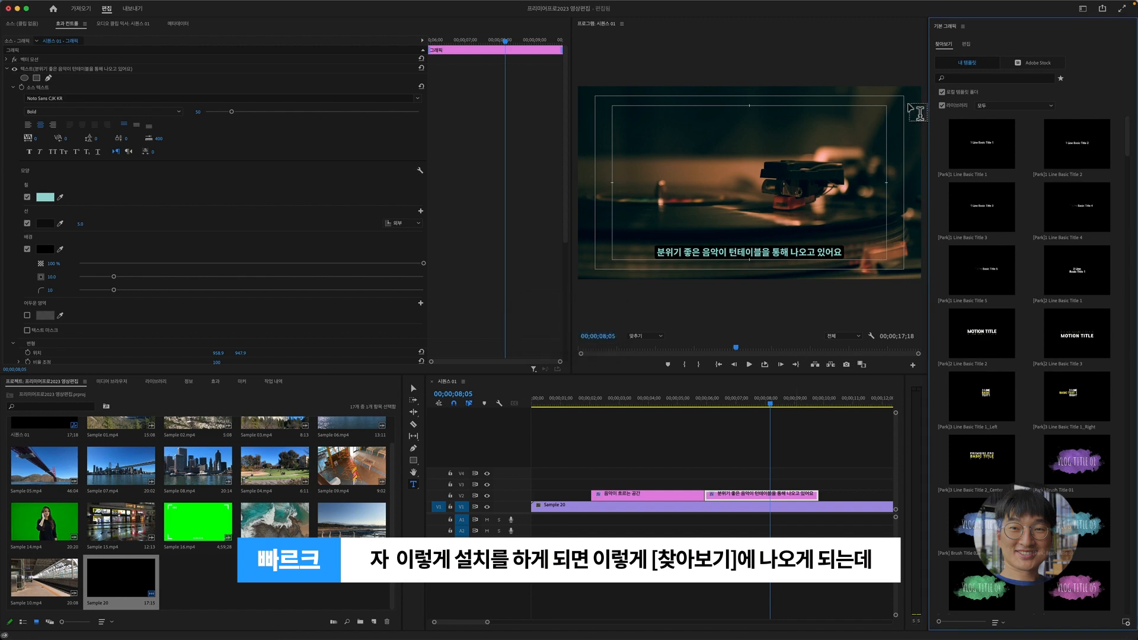
Place the [Park] Brush Title 01 template on V3 above the subtitles, starting at about 00;00;01;00, and preview it
left_click(944, 45)
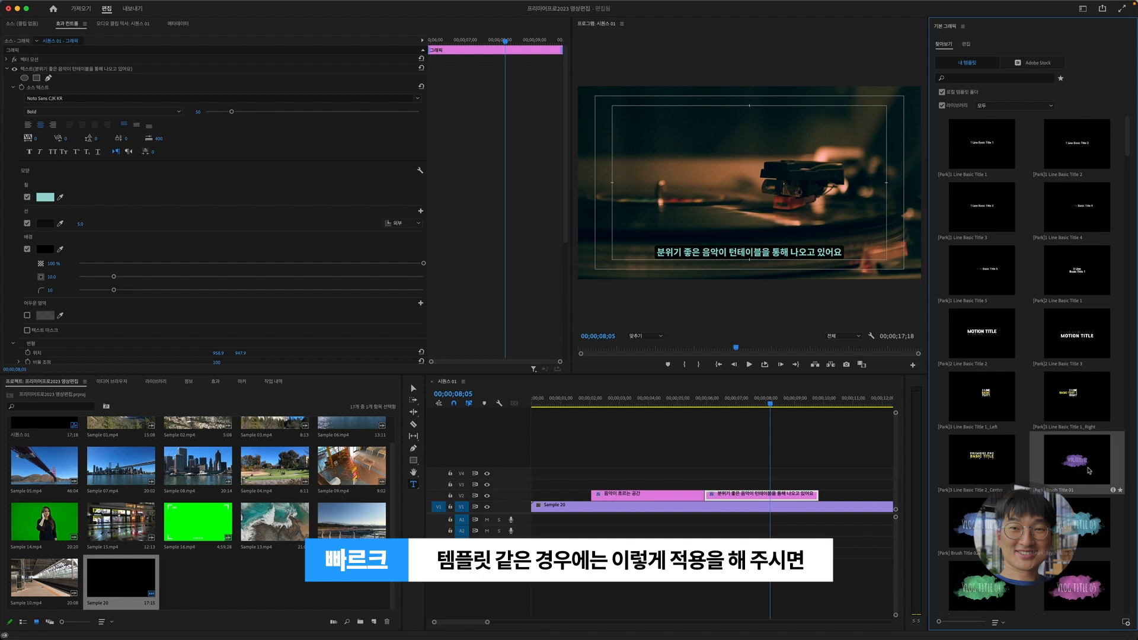
mouse_move(1088, 470)
left_mouse_down()
mouse_move(548, 486)
mouse_move(563, 495)
left_mouse_up()
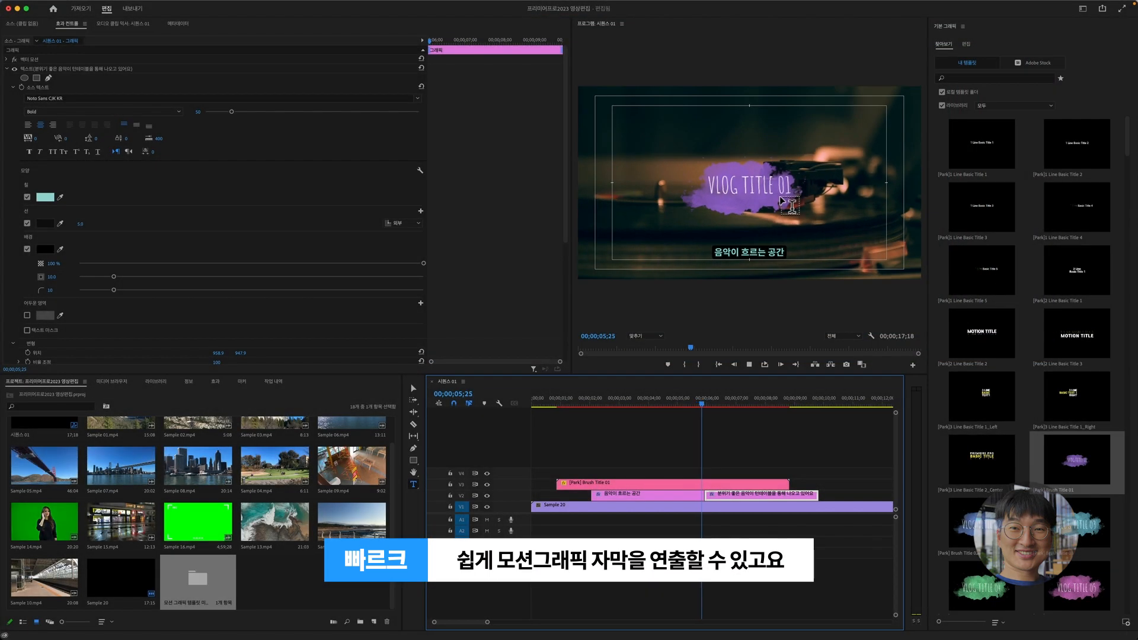
key("space")
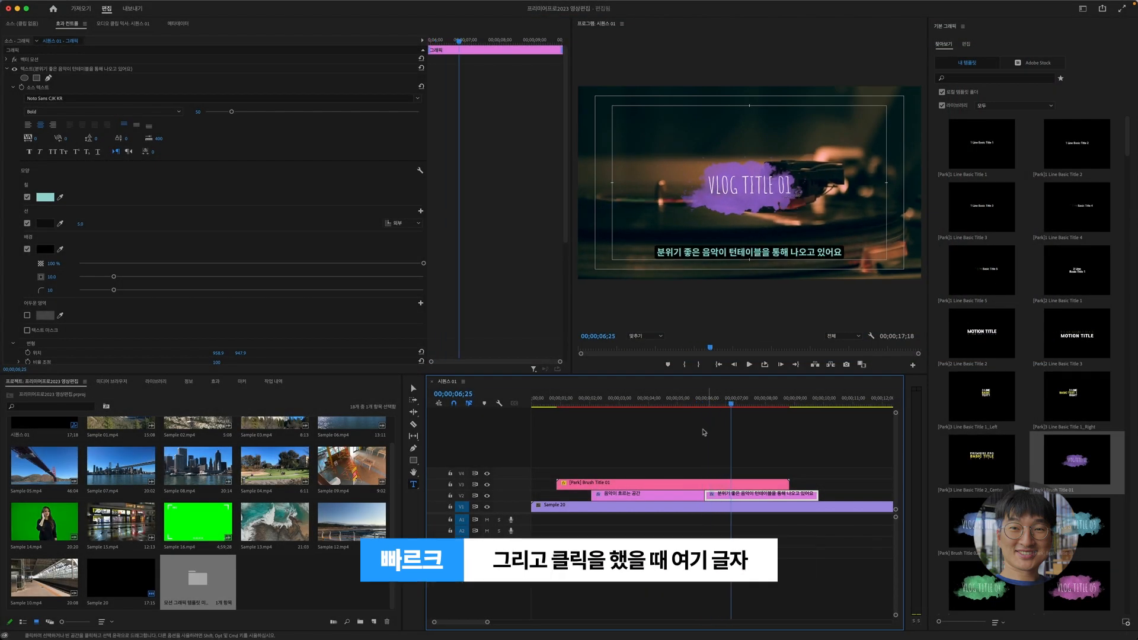
Replace the Brush Title 01 clip's title text with "Music Vlog" in Essential Graphics
left_click(678, 485)
left_click(960, 81)
key("BackSpace")
key("BackSpace")
key("BackSpace")
key("BackSpace")
key("BackSpace")
key("BackSpace")
key("BackSpace")
key("BackSpace")
key("BackSpace")
key("BackSpace")
key("BackSpace")
key("BackSpace")
key("BackSpace")
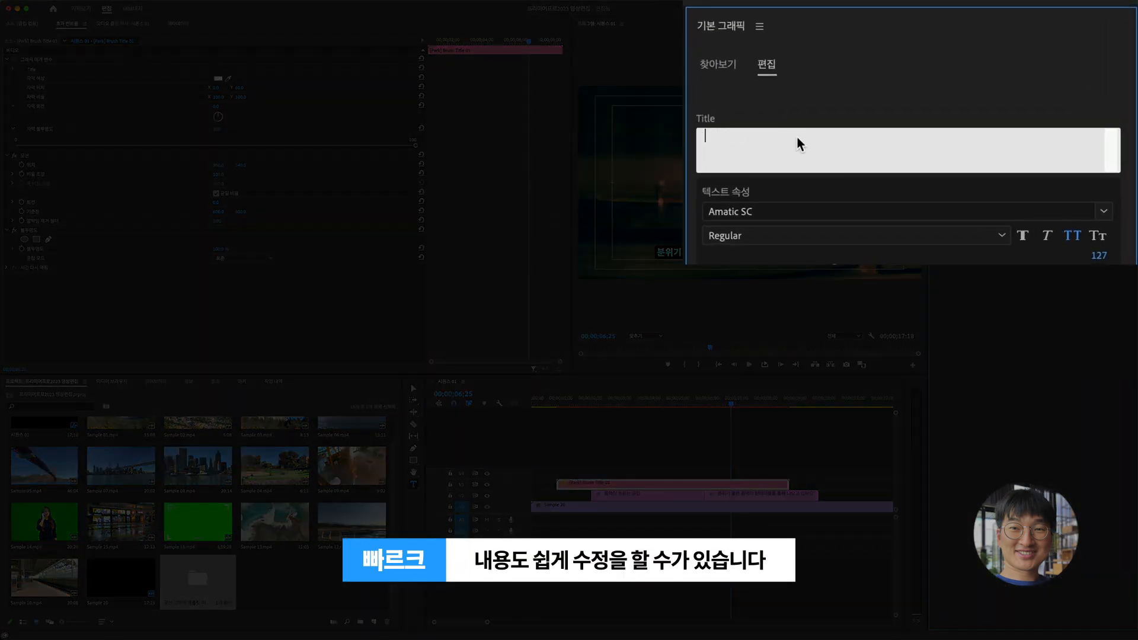
type("ㅡㅓ")
key("BackSpace")
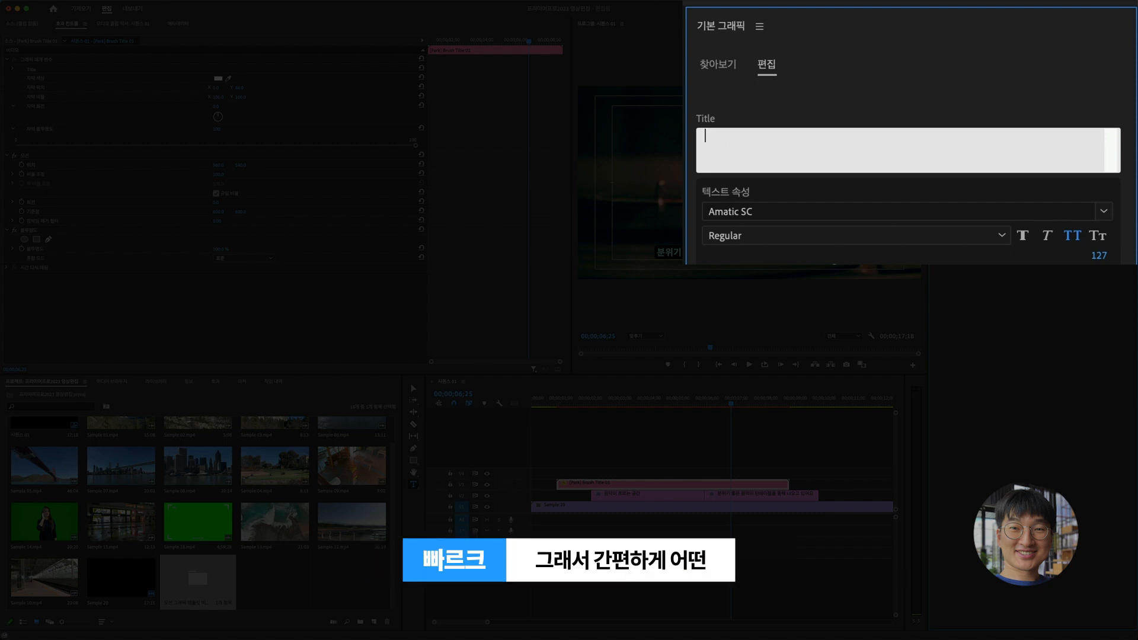
type("Music Vlog")
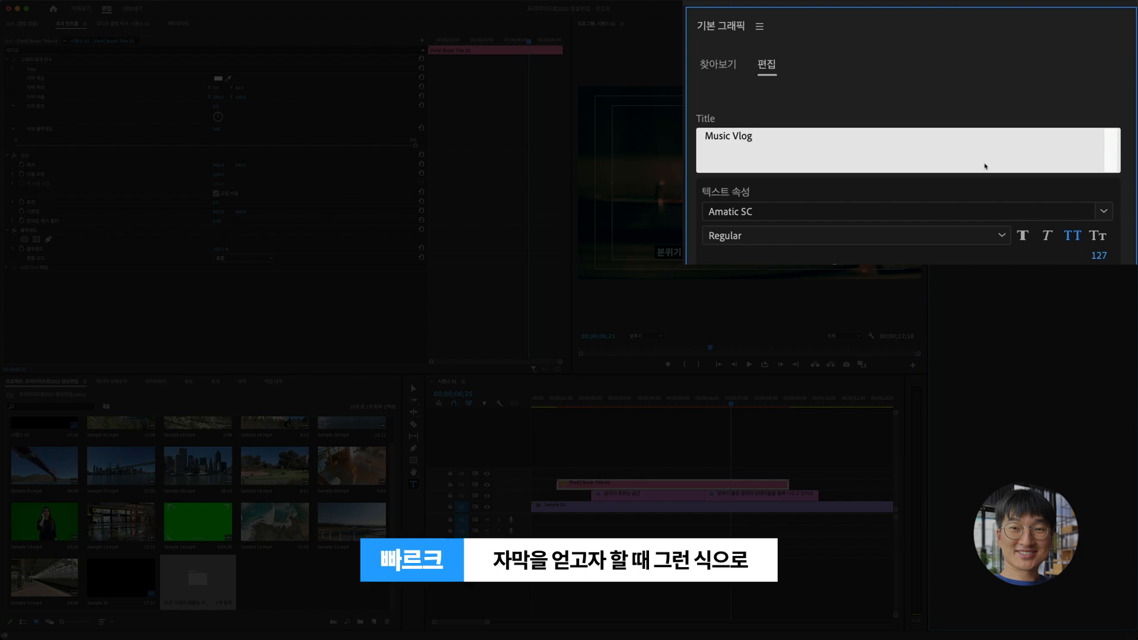
left_click(989, 298)
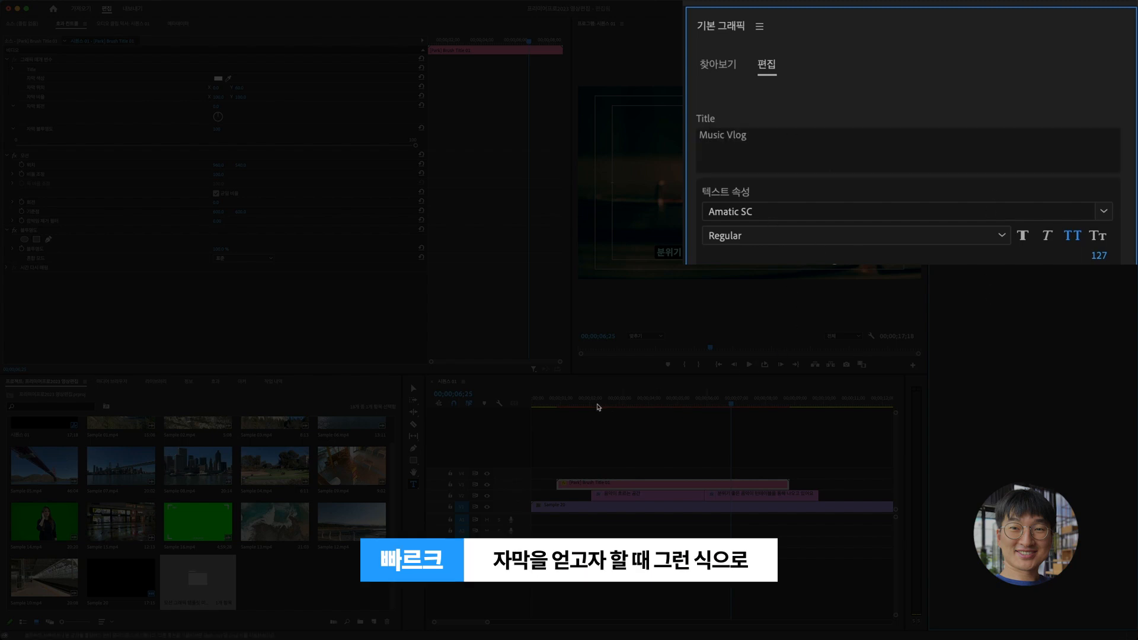
Play the sequence from near the start of the Brush Title 01 clip to check the edited title
left_click(575, 404)
key("space")
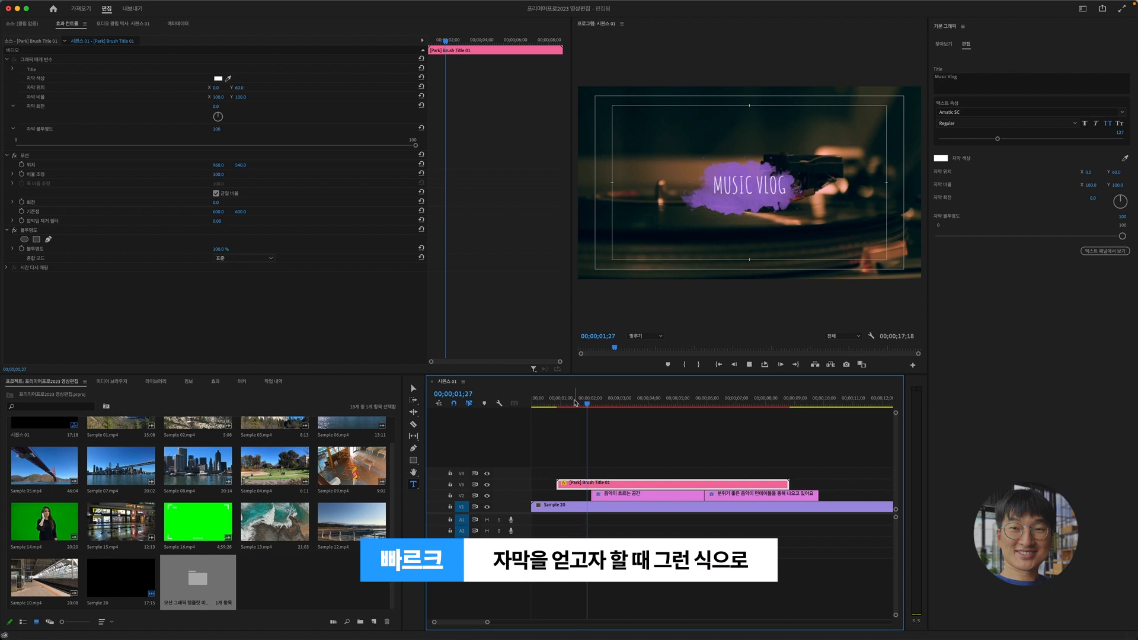
key("space")
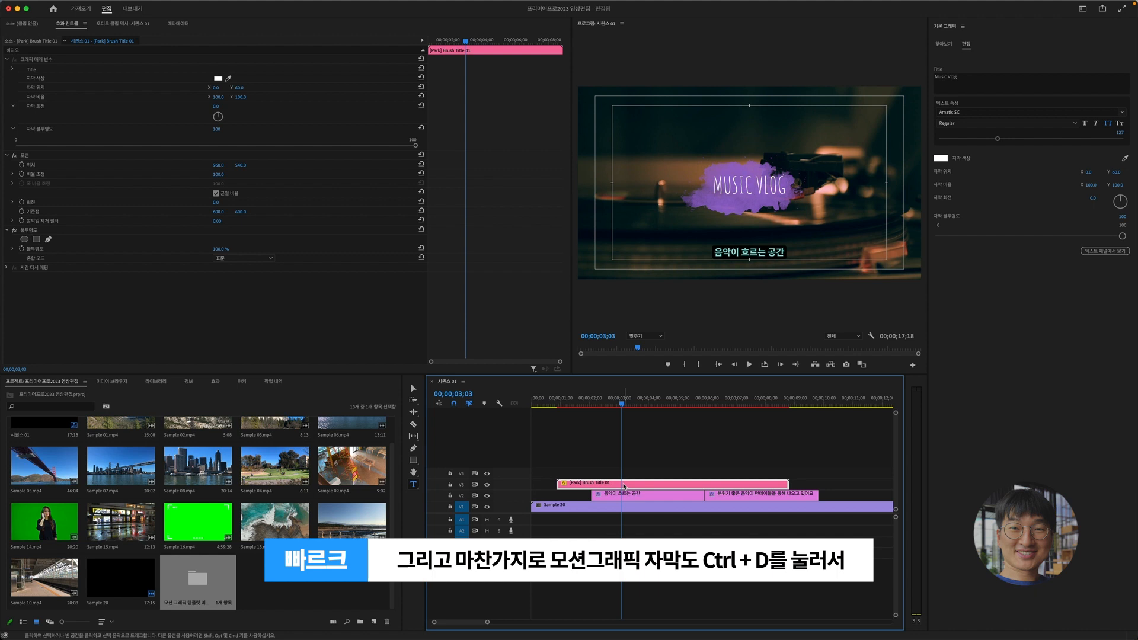
Add default cross dissolves to both ends of the Brush Title 01 clip and play it from the start
key("ctrl+d")
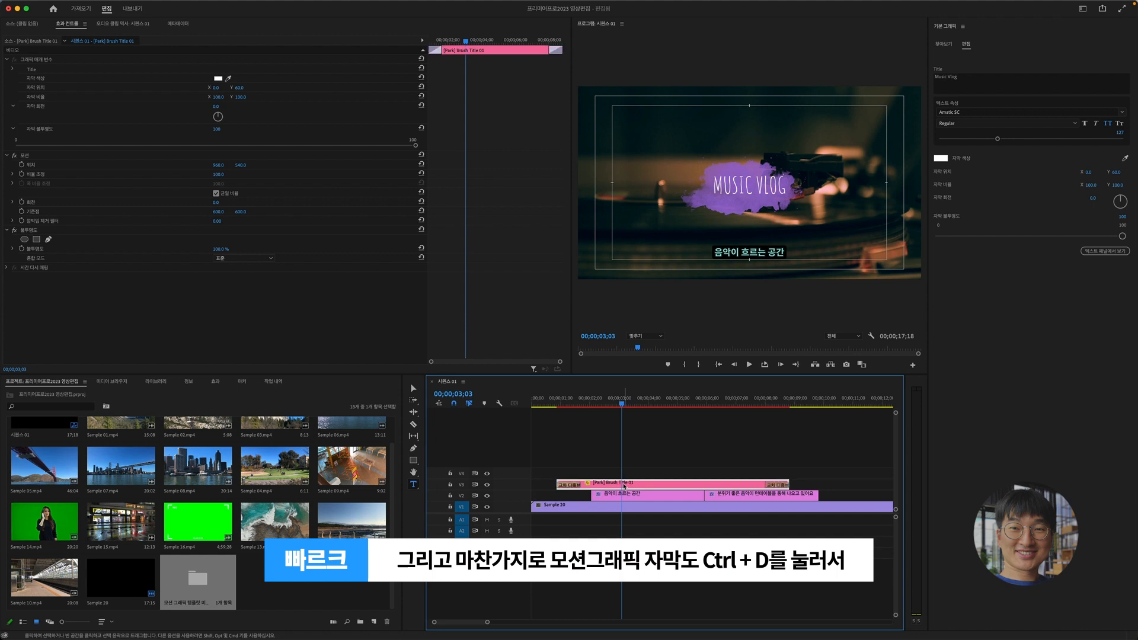
left_click(555, 401)
key("space")
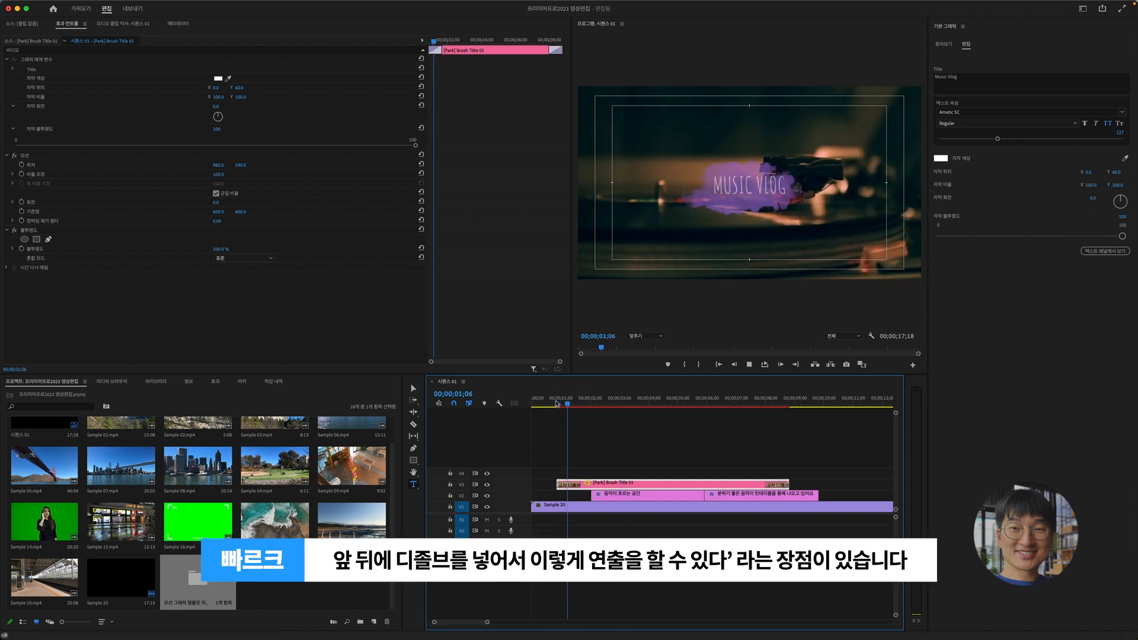